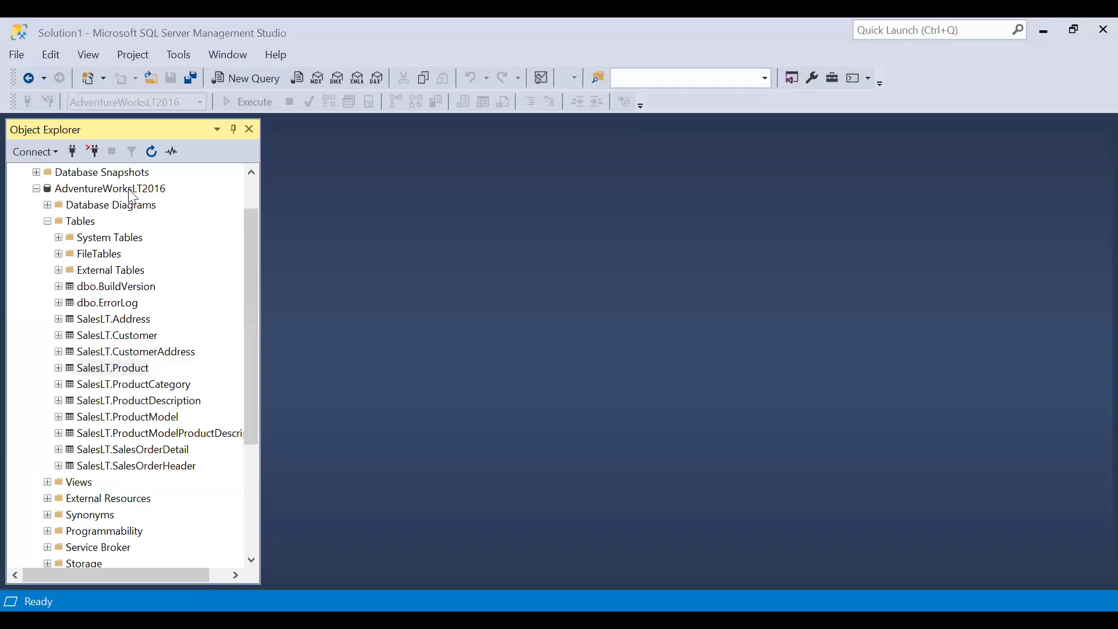
Inspect the SalesLT.Product and SalesLT.SalesOrderDetail tables in the SSMS Object Explorer.
{"action": "left_click", "coordinate": [140, 375]}
{"action": "key", "text": "F2"}
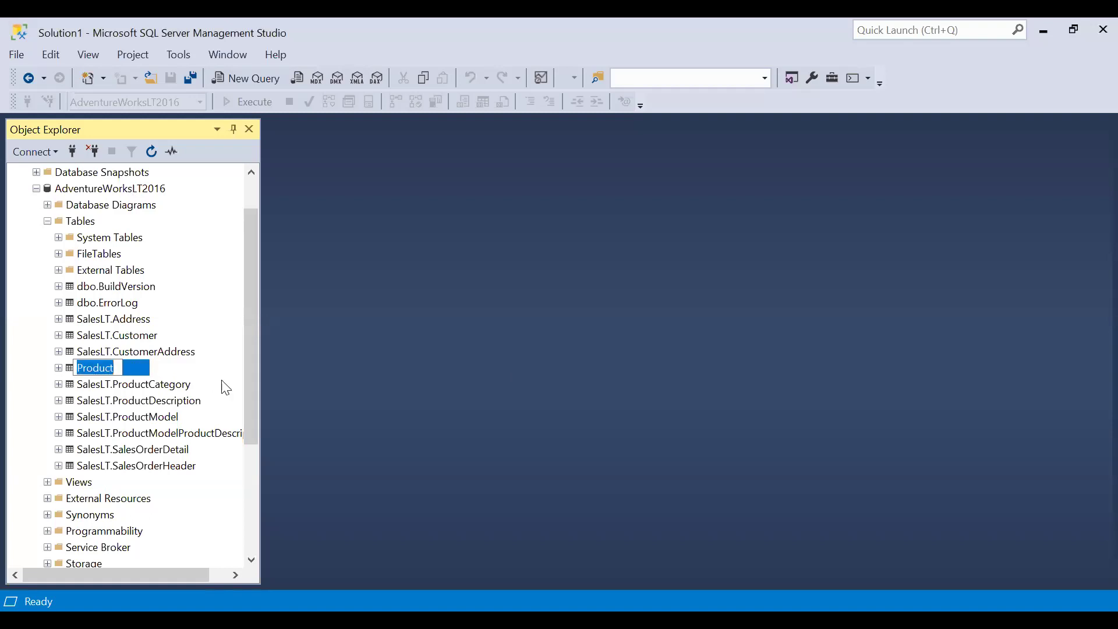
{"action": "key", "text": "Escape"}
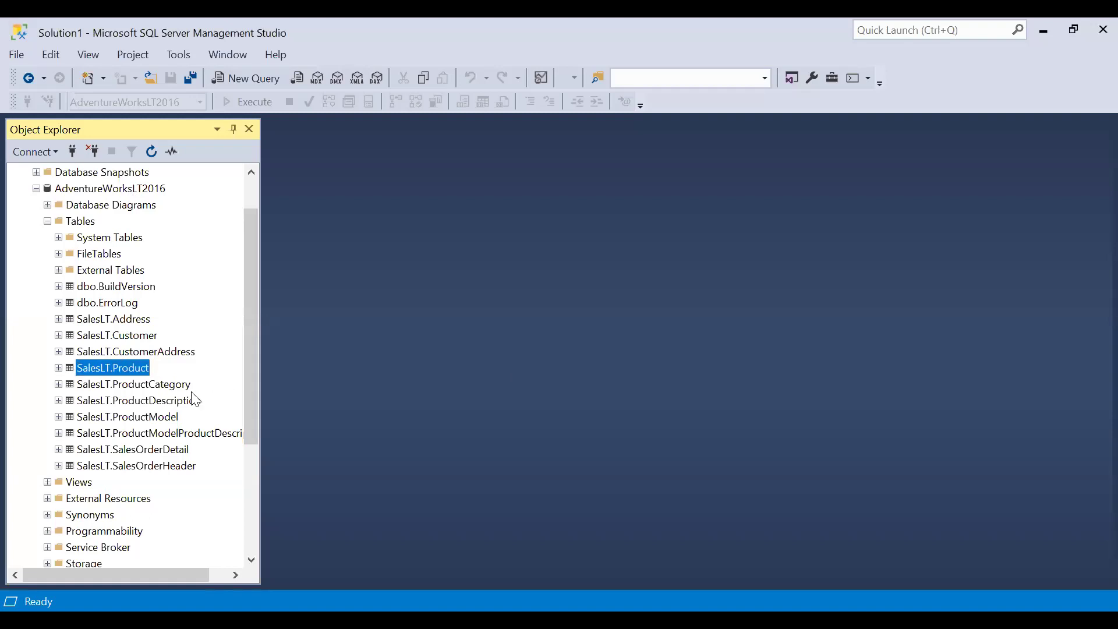
{"action": "left_click", "coordinate": [167, 455]}
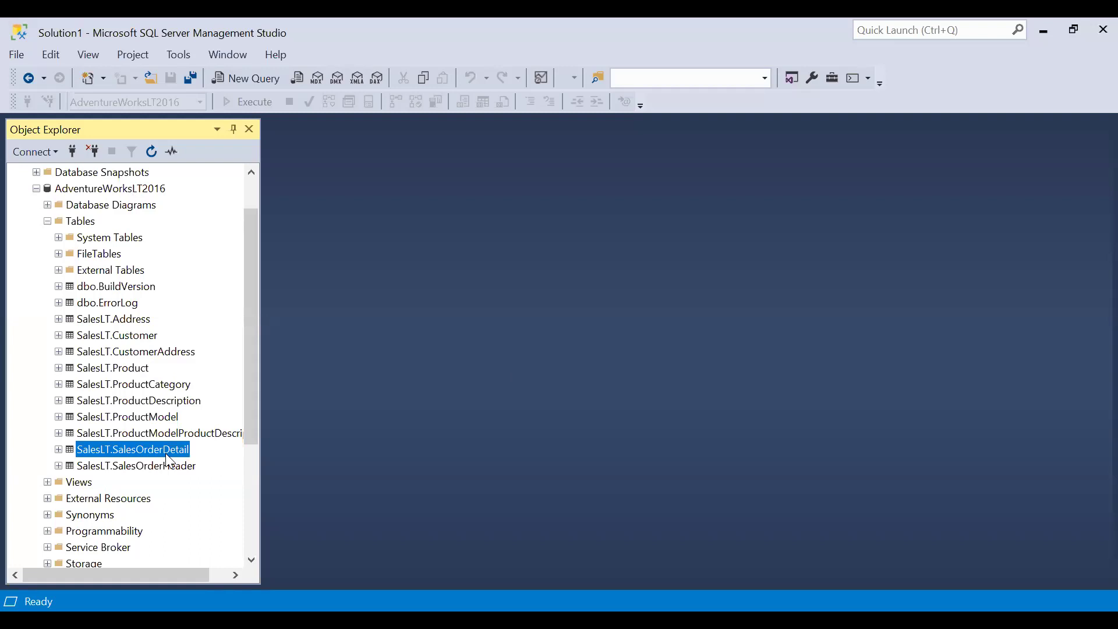
{"action": "left_click", "coordinate": [118, 368]}
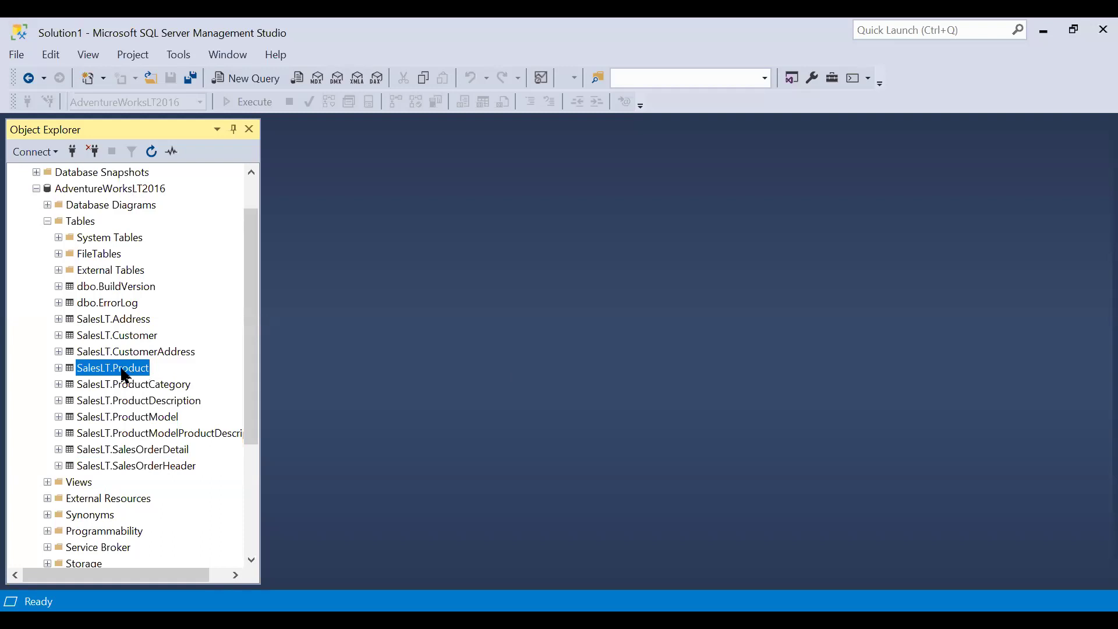
{"action": "left_click", "coordinate": [151, 455]}
{"action": "right_click", "coordinate": [154, 460]}
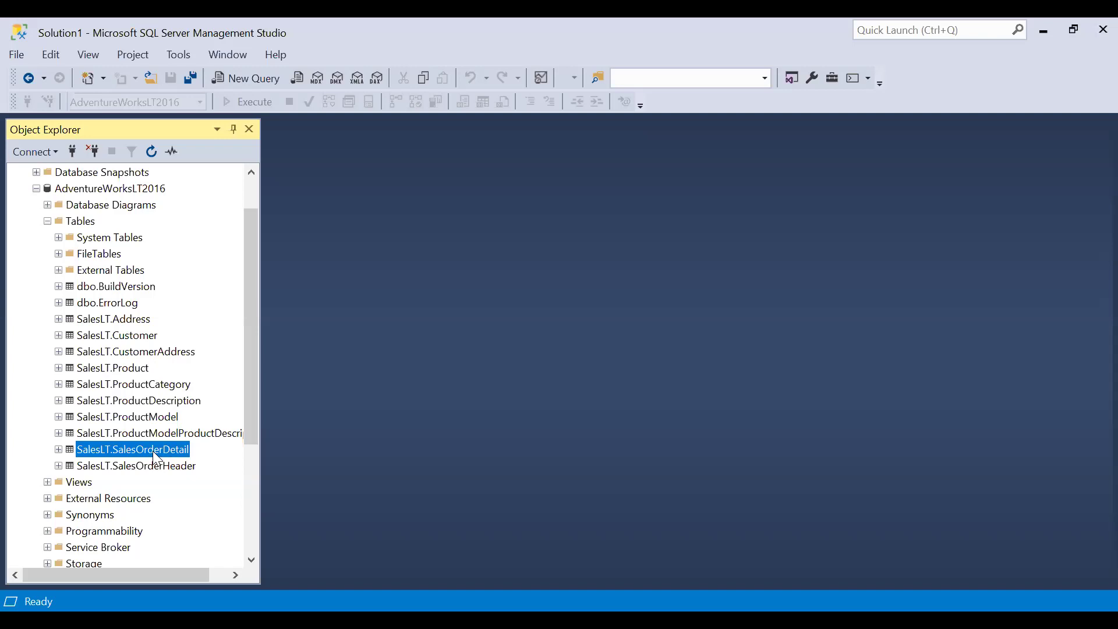
{"action": "left_click", "coordinate": [127, 367]}
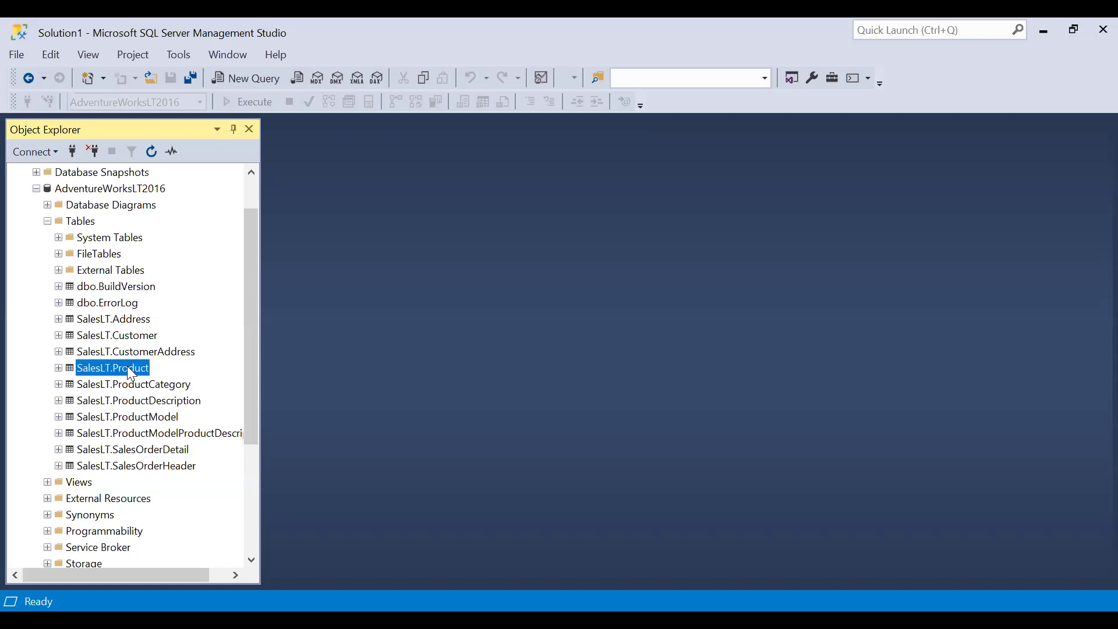
{"action": "left_click", "coordinate": [150, 453]}
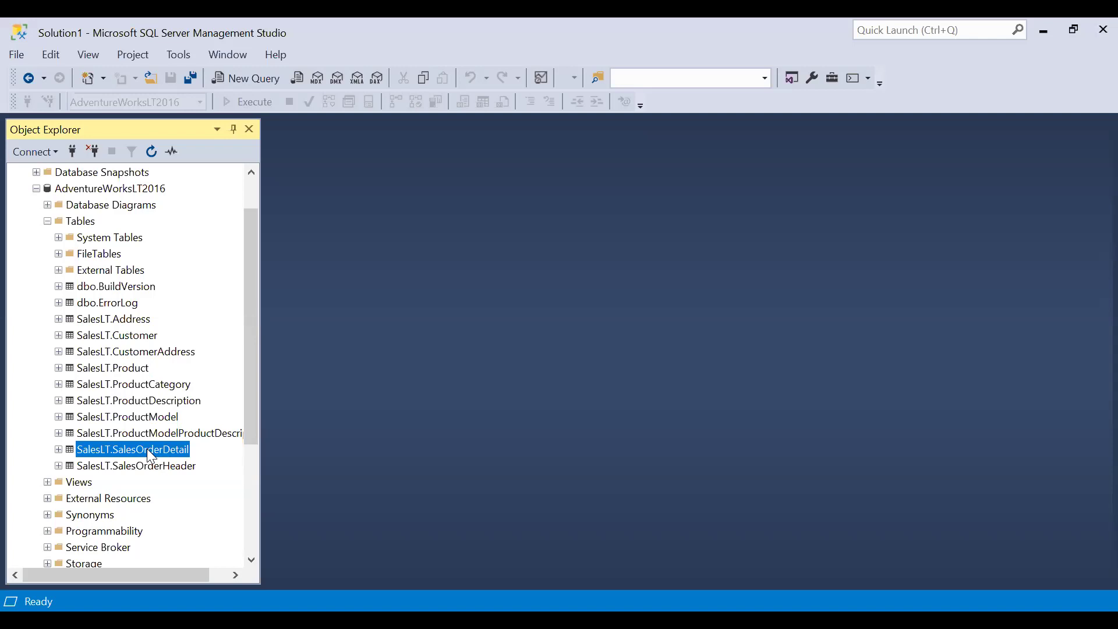
{"action": "right_click", "coordinate": [151, 453]}
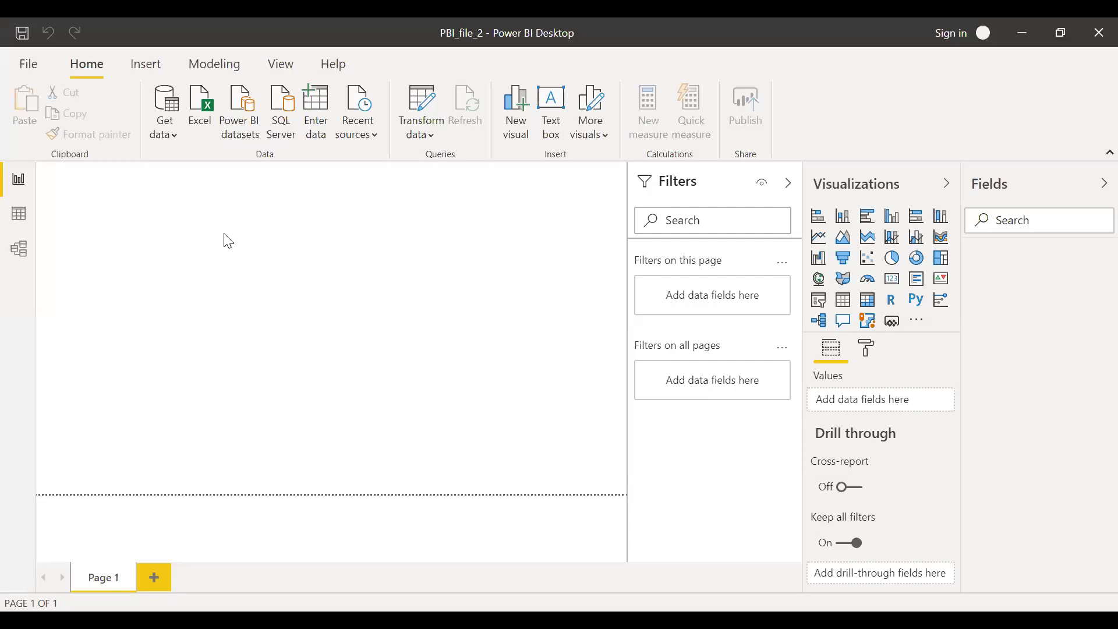
Connect to the local SQL Server data source in Import mode.
{"action": "left_click", "coordinate": [174, 139]}
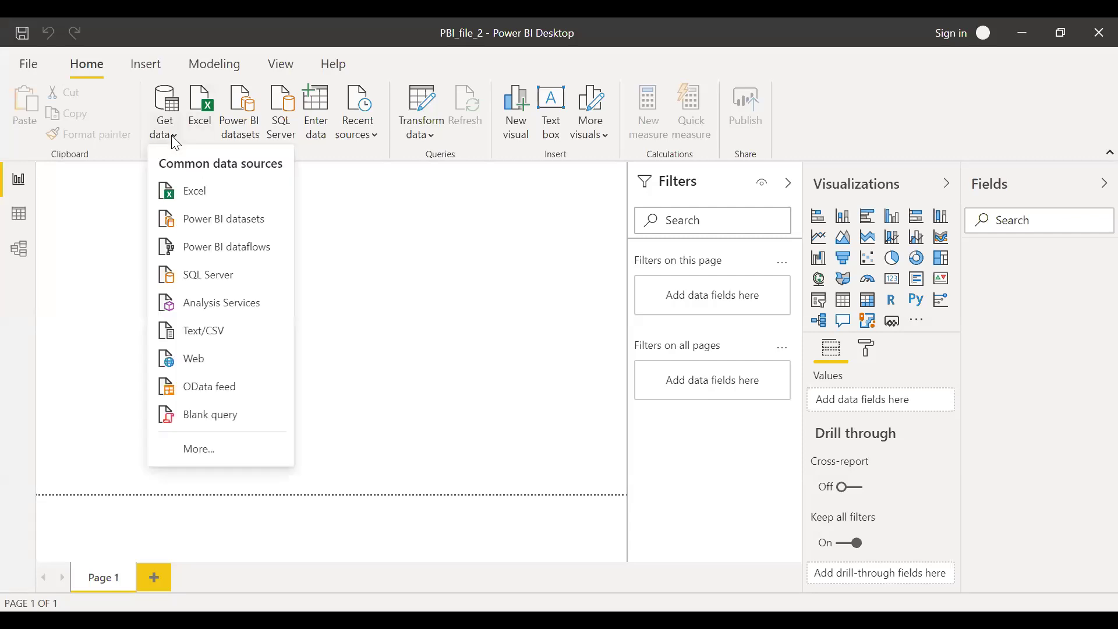
{"action": "left_click", "coordinate": [210, 276]}
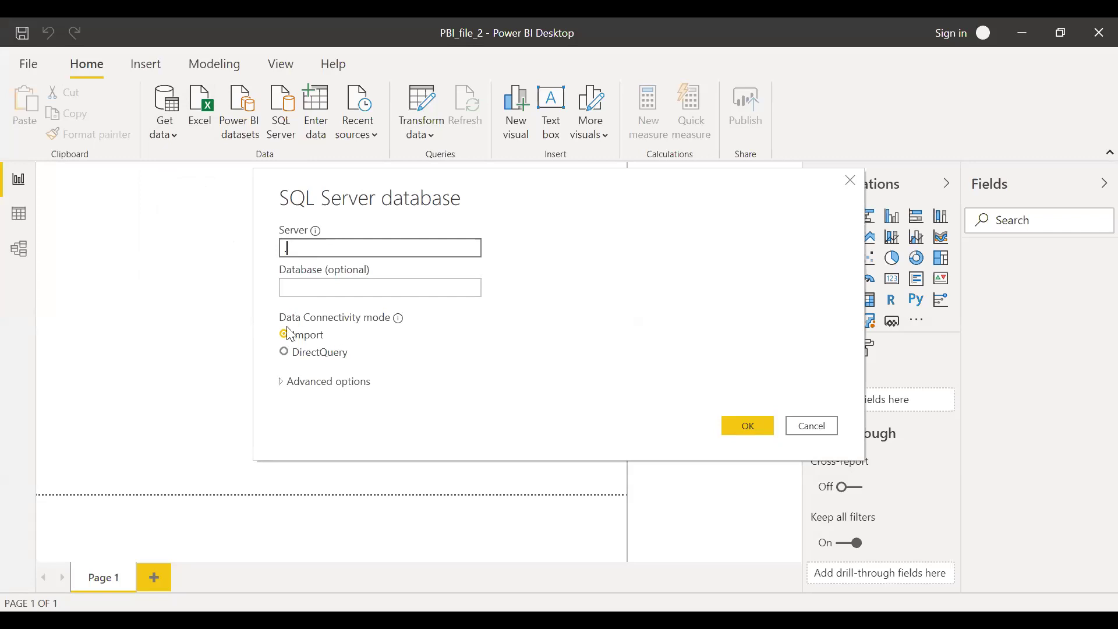
{"action": "left_click", "coordinate": [751, 430]}
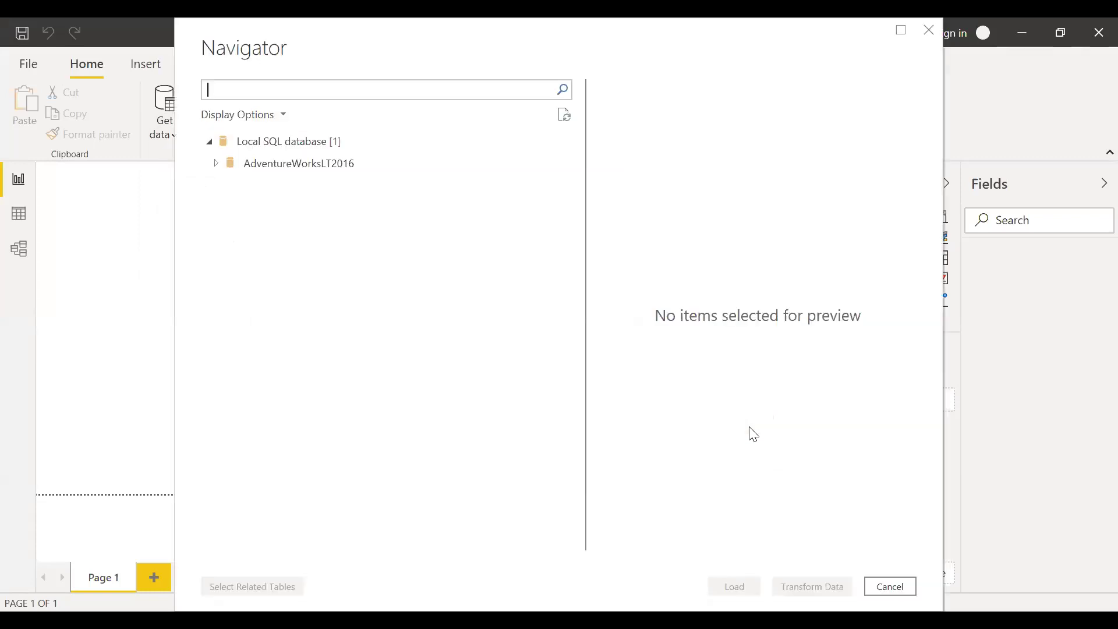
Expand AdventureWorksLT2016 in Navigator and tick SalesLT.Product to preview its rows.
{"action": "left_click", "coordinate": [219, 169]}
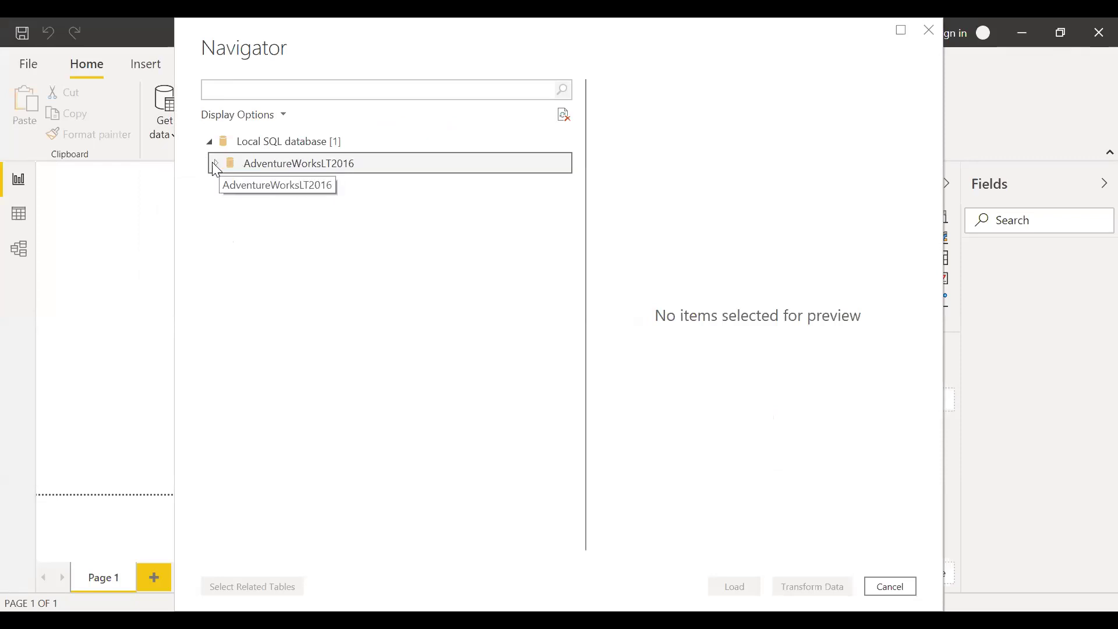
{"action": "left_click", "coordinate": [214, 163]}
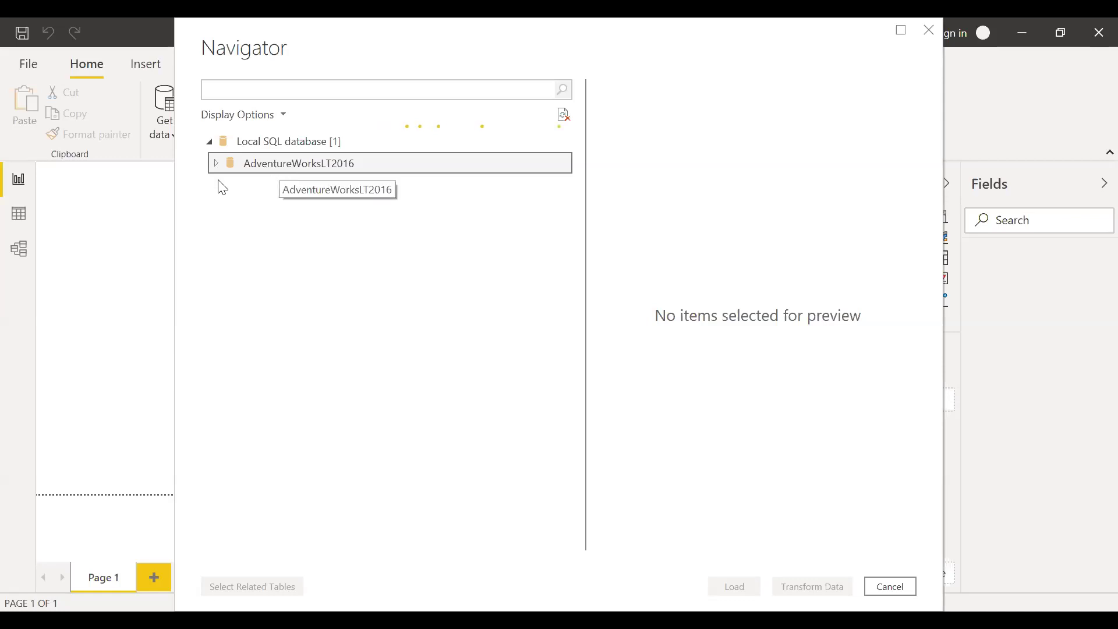
{"action": "left_click", "coordinate": [277, 170]}
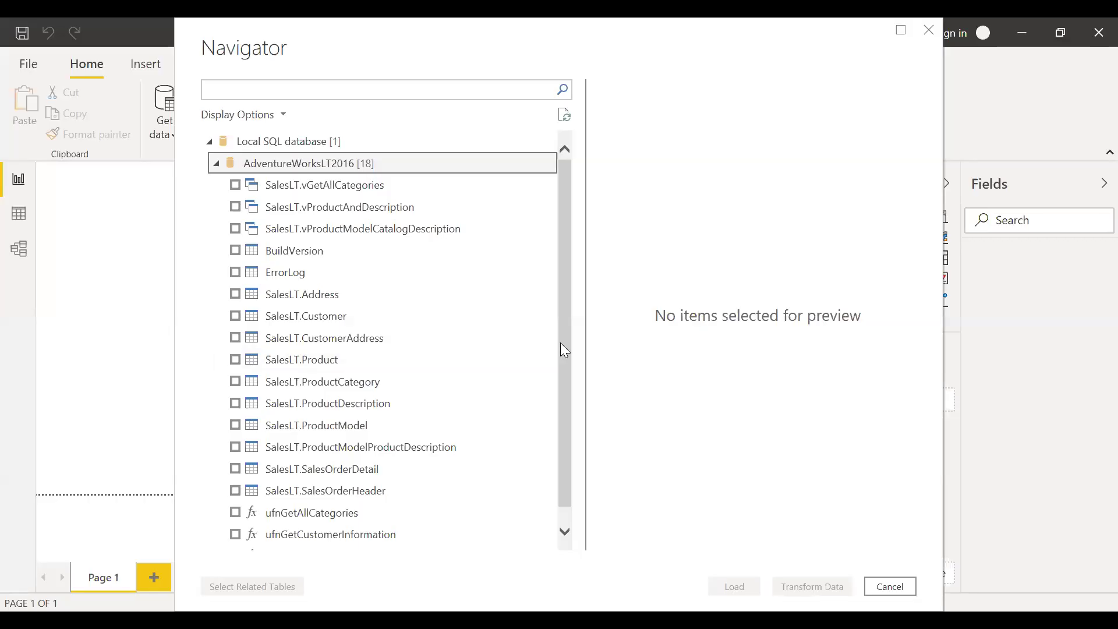
{"action": "scroll", "coordinate": [561, 343], "scroll_direction": "down", "scroll_amount": 1}
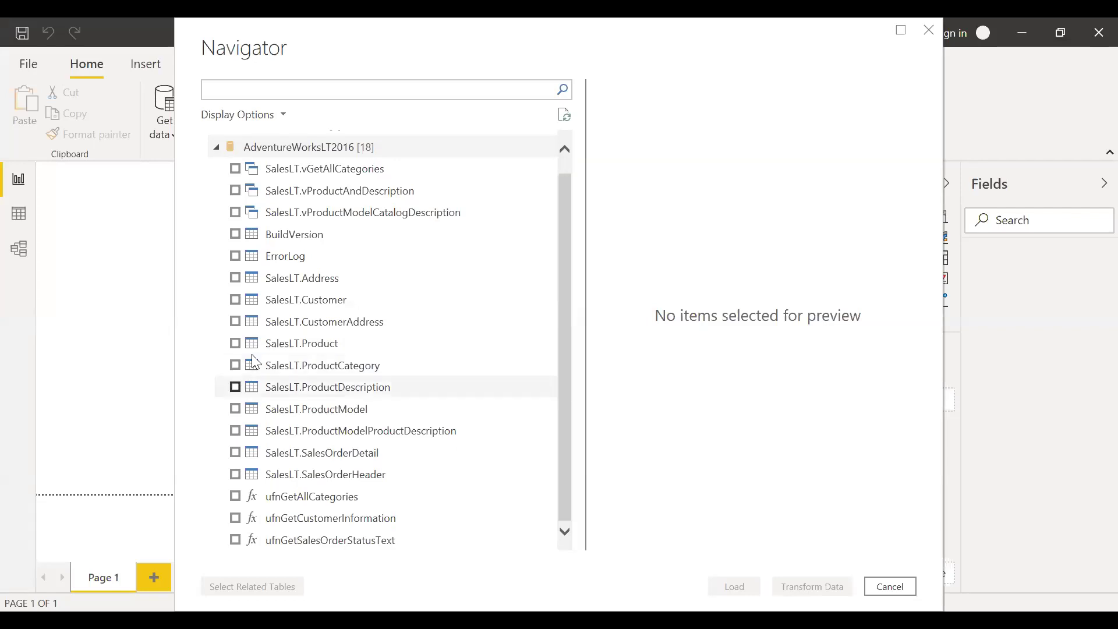
{"action": "left_click", "coordinate": [235, 343]}
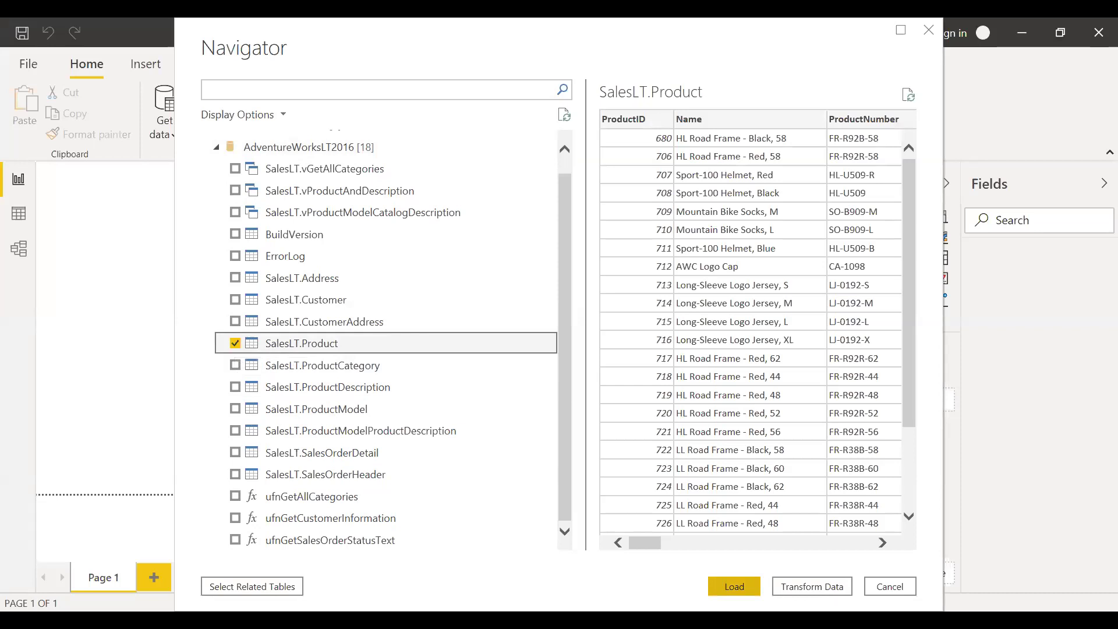
Load SalesLT.Product (295 rows) and view it in the Data and Model views.
{"action": "left_click_drag", "start_coordinate": [646, 542], "coordinate": [873, 547]}
{"action": "scroll", "coordinate": [876, 554], "scroll_direction": "left", "scroll_amount": 10}
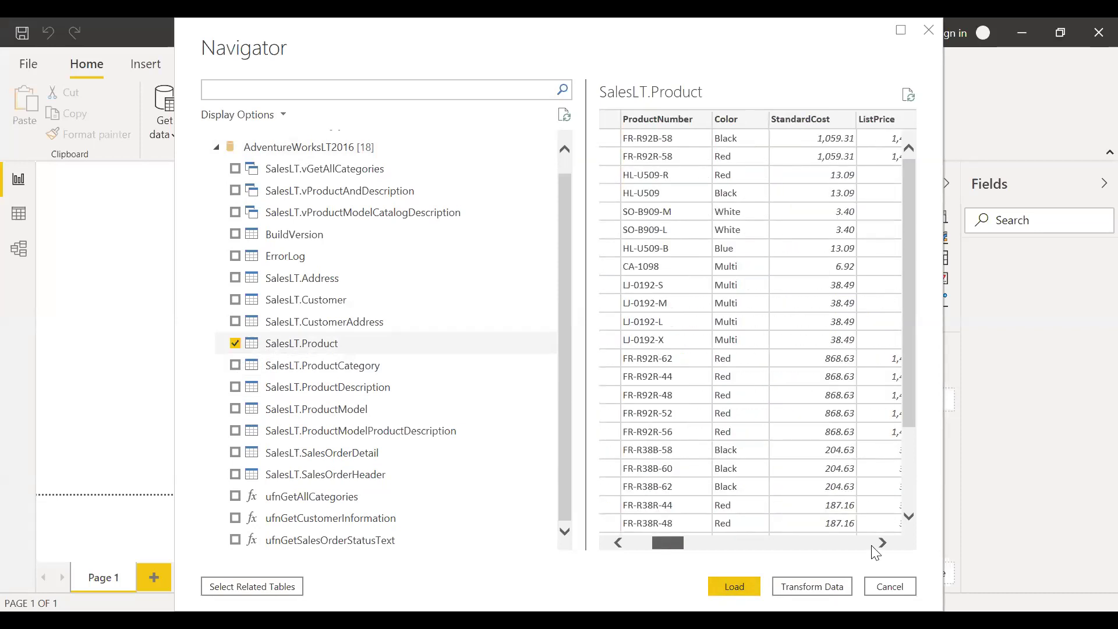
{"action": "scroll", "coordinate": [876, 554], "scroll_direction": "left", "scroll_amount": 3}
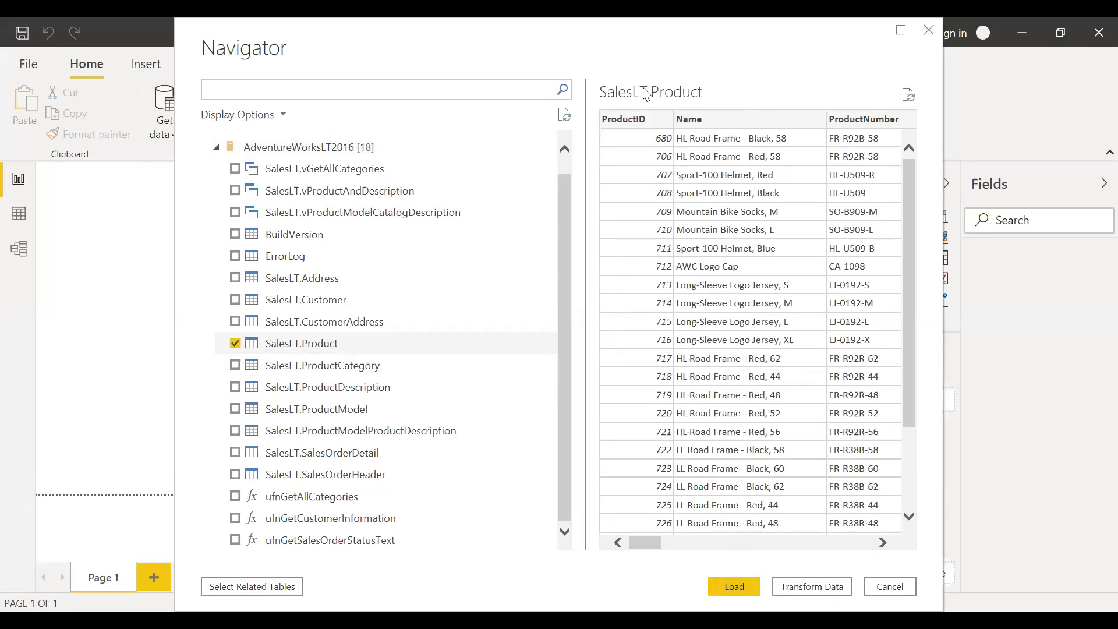
{"action": "left_click", "coordinate": [733, 597]}
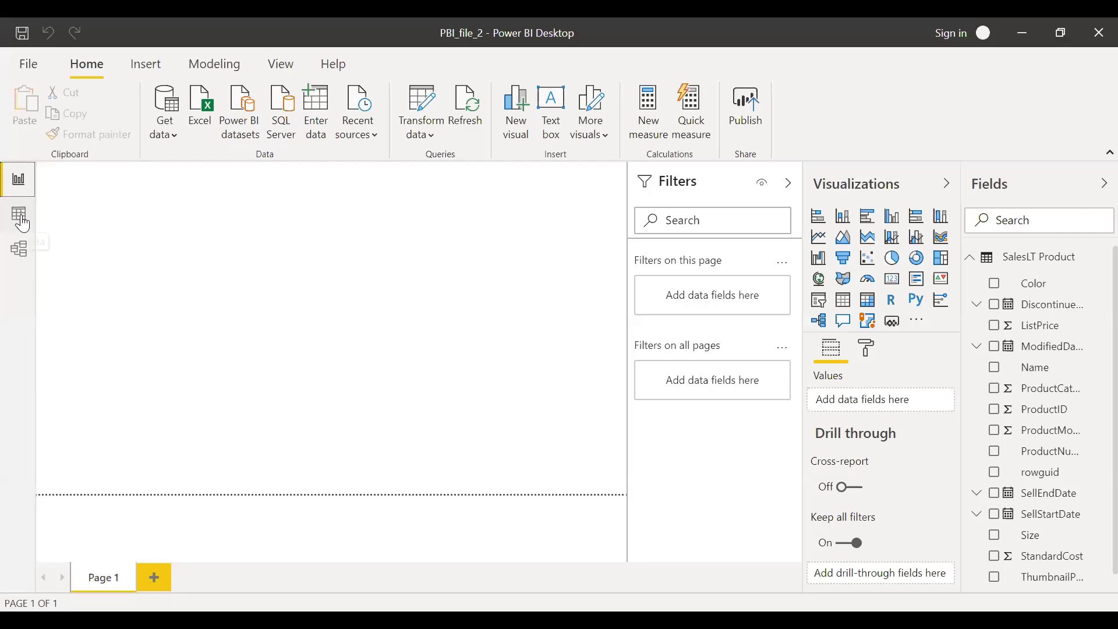
{"action": "left_click", "coordinate": [20, 215]}
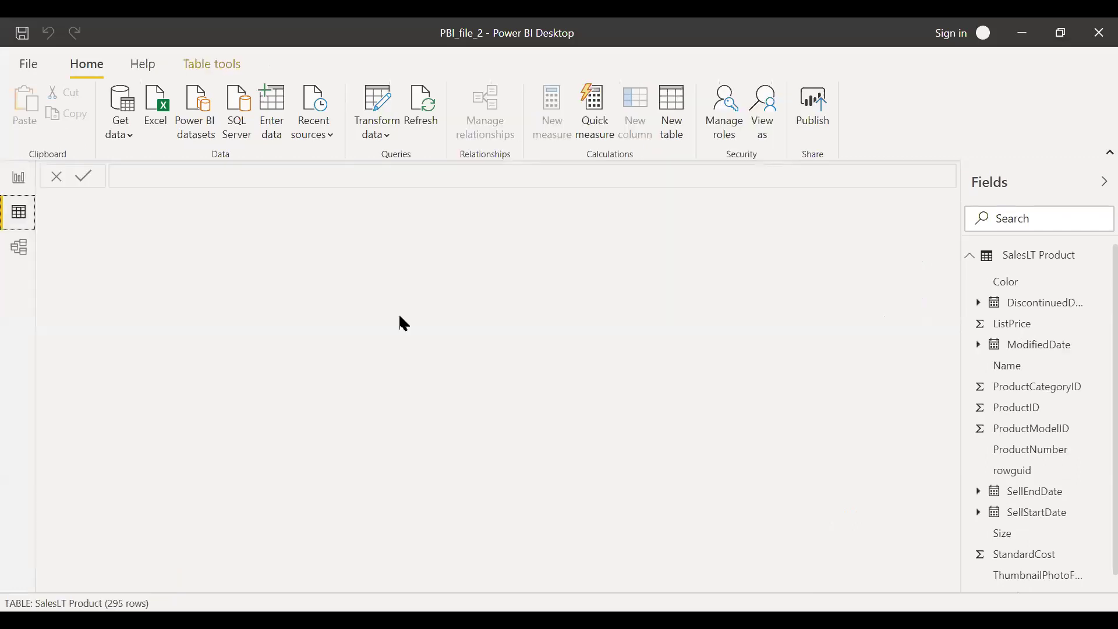
{"action": "left_click", "coordinate": [20, 250]}
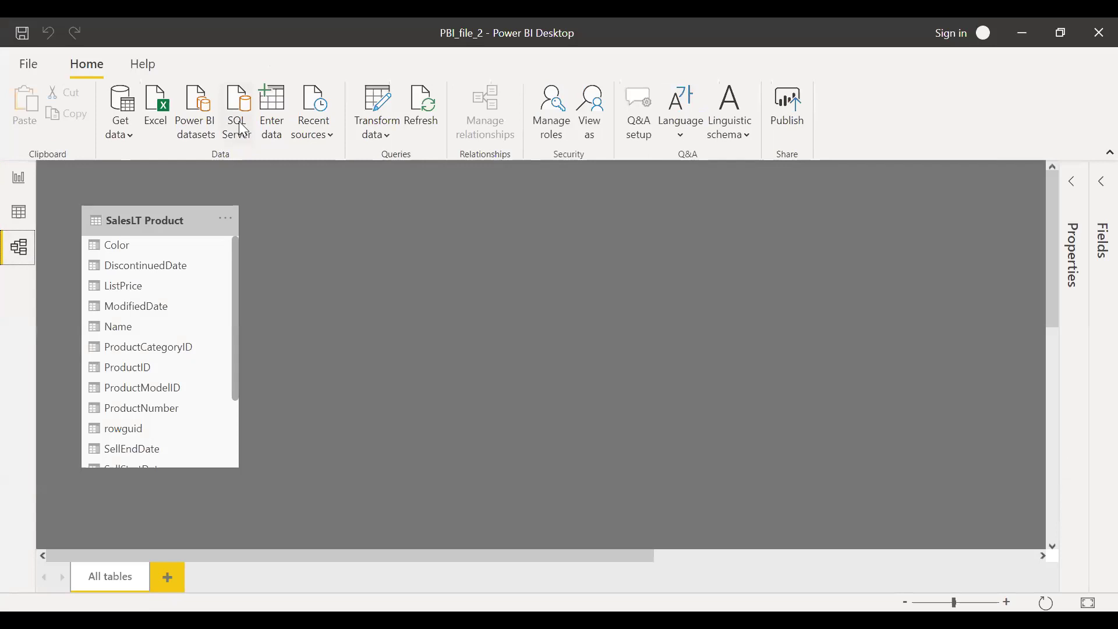
Connect to SQL Server '.' in DirectQuery mode.
{"action": "left_click", "coordinate": [245, 142]}
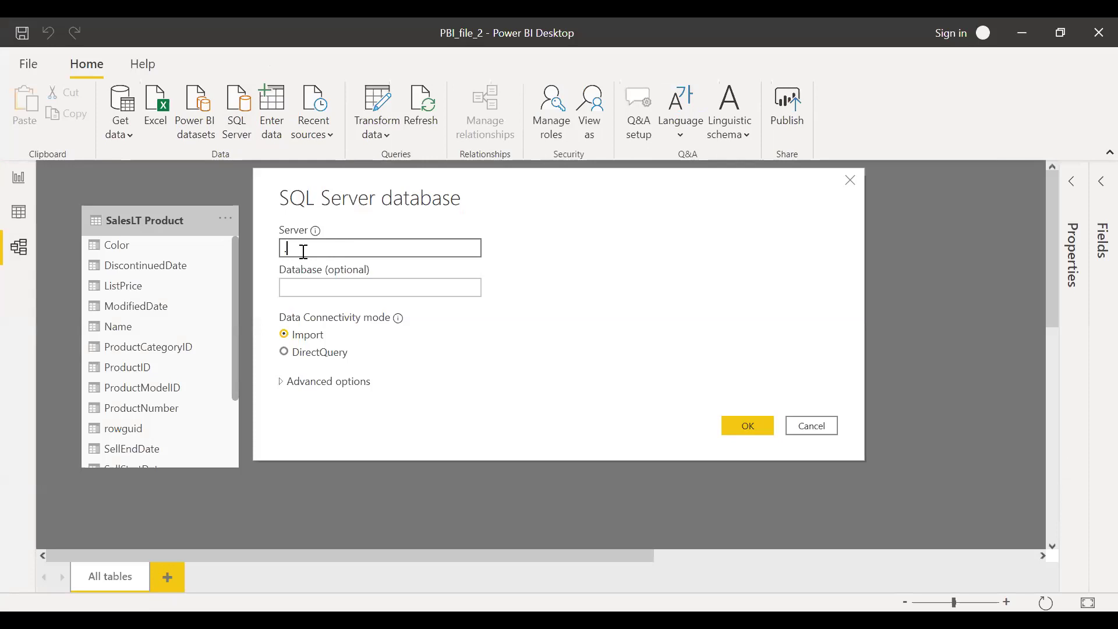
{"action": "type", "text": "."}
{"action": "left_click", "coordinate": [288, 353]}
{"action": "left_click", "coordinate": [755, 430]}
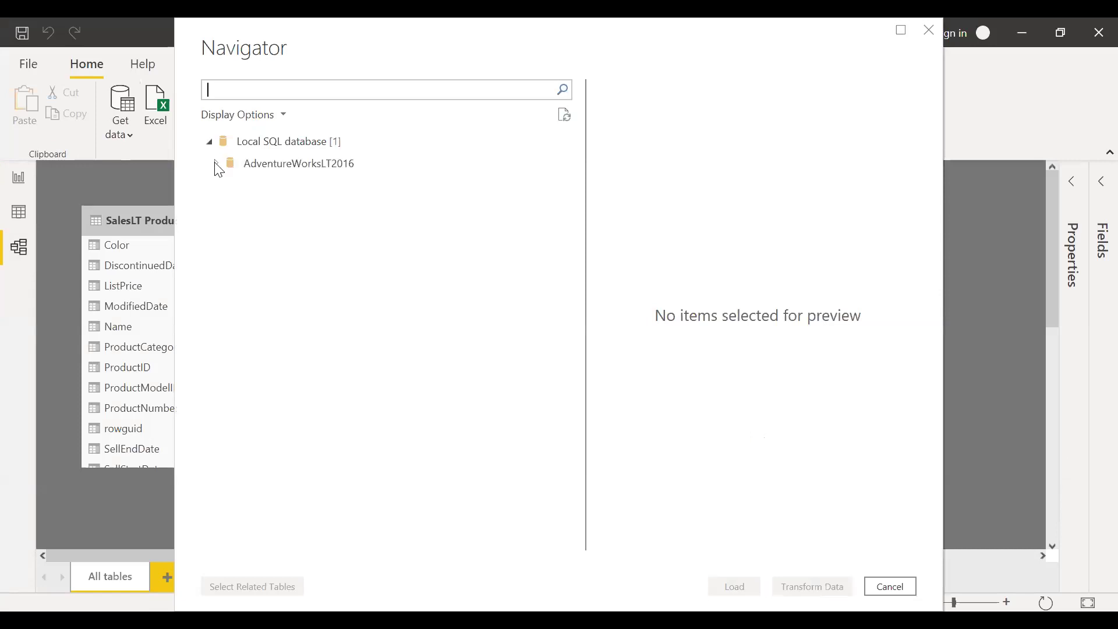
Select SalesLT.SalesOrderDetail from AdventureWorksLT2016 and load it.
{"action": "left_click", "coordinate": [214, 165]}
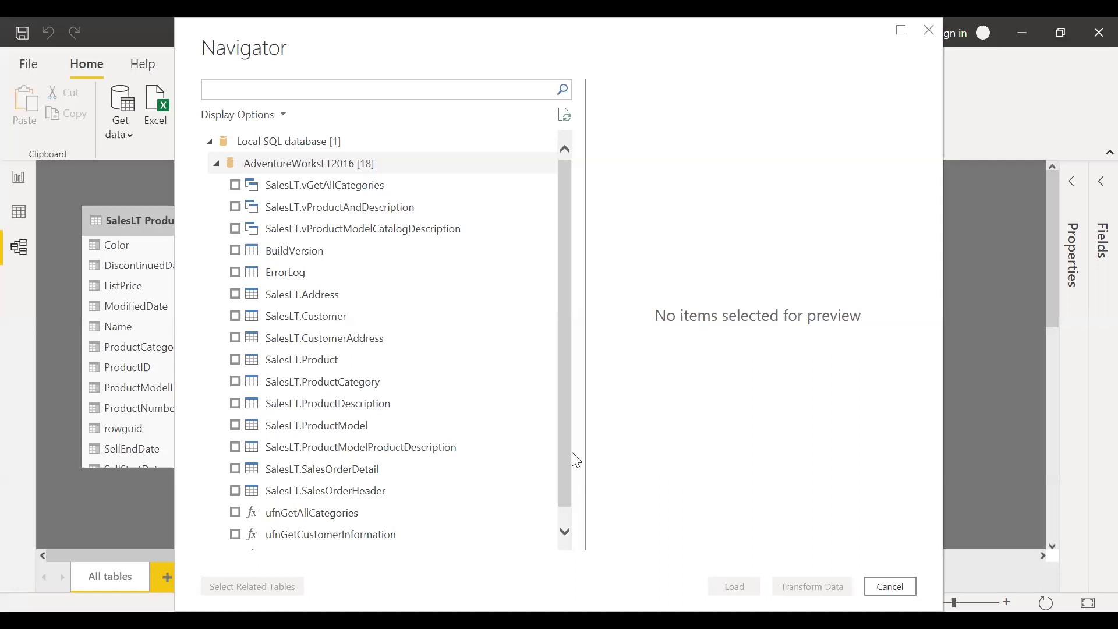
{"action": "scroll", "coordinate": [241, 456], "scroll_direction": "down", "scroll_amount": 1}
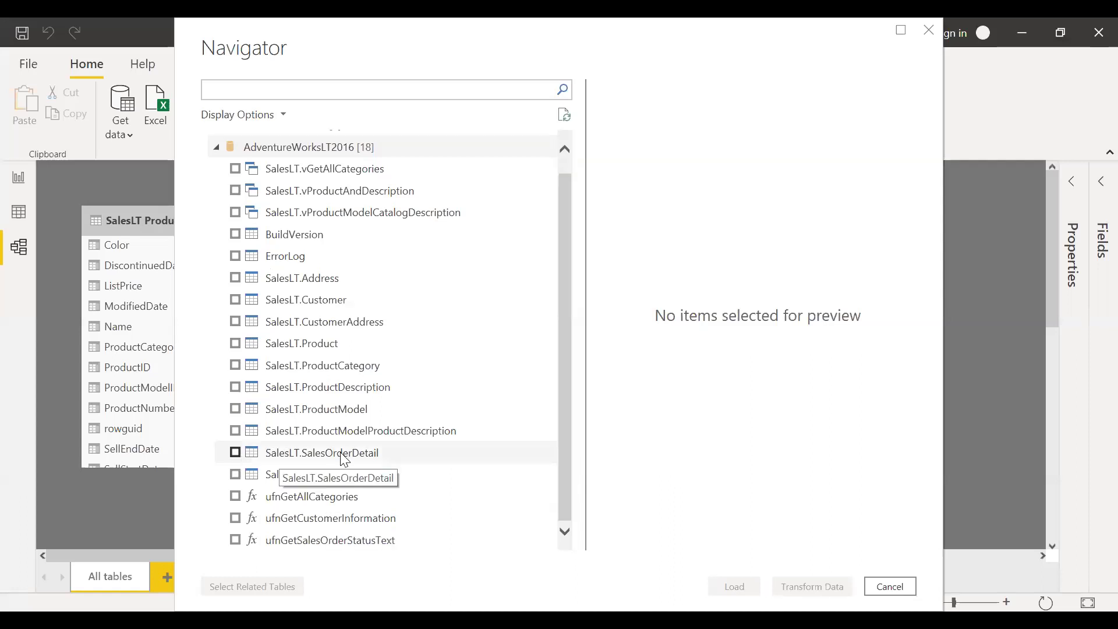
{"action": "left_click", "coordinate": [236, 455]}
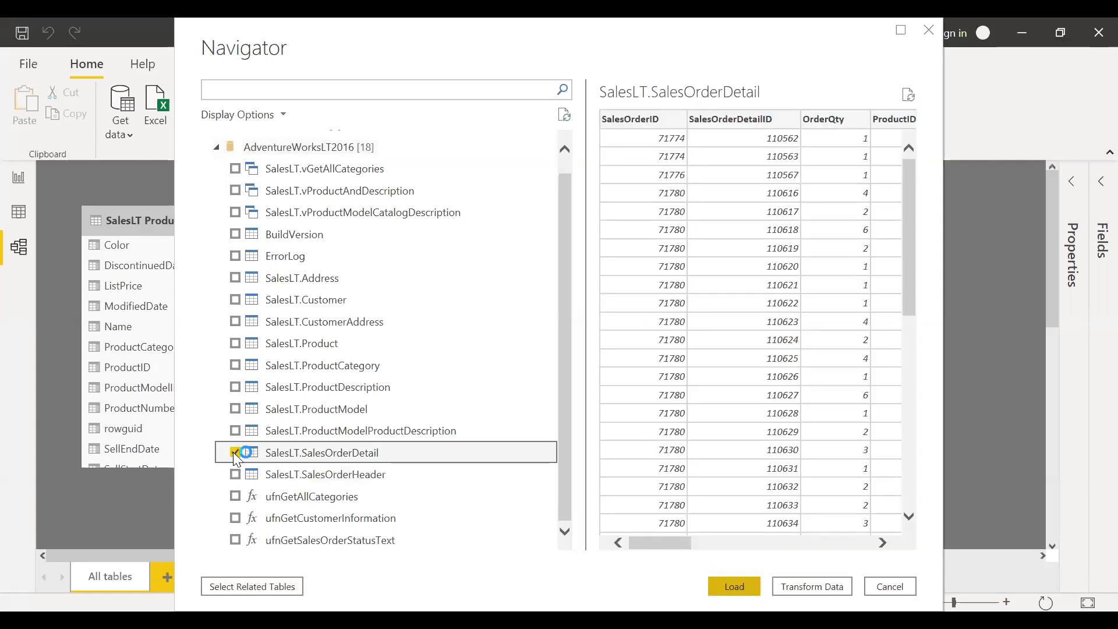
{"action": "key", "text": "Escape"}
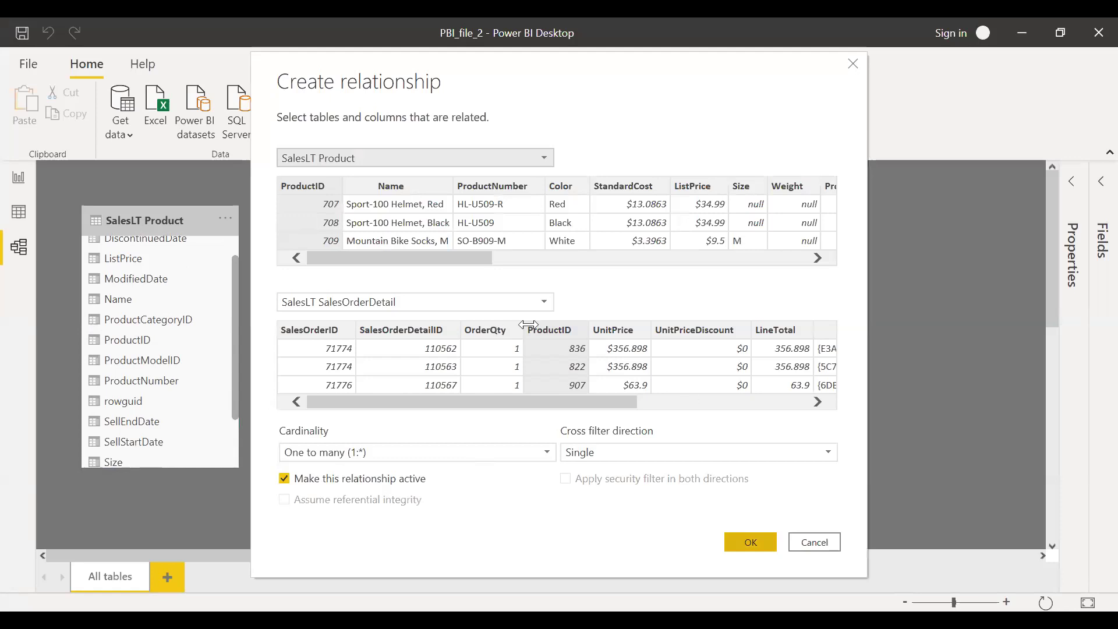
Accept the one-to-many, single-direction ProductID relationship from Product to SalesOrderDetail.
{"action": "key", "text": "Return"}
{"action": "left_click", "coordinate": [171, 220]}
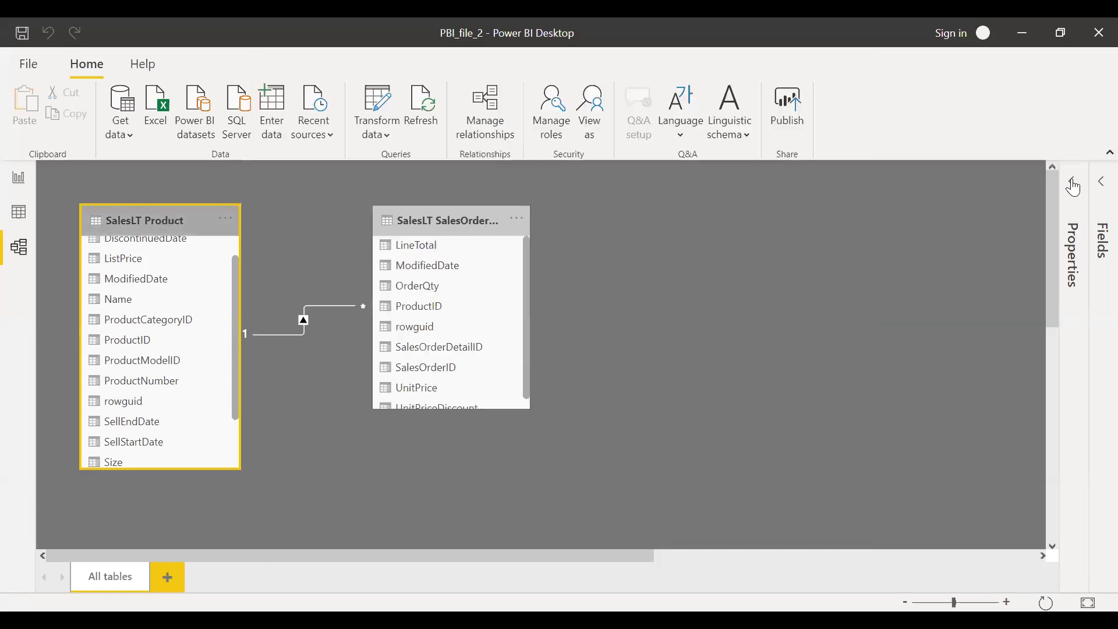
Verify storage modes in Properties: SalesLT Product is Import, SalesOrderDetail is DirectQuery.
{"action": "left_click", "coordinate": [1073, 290]}
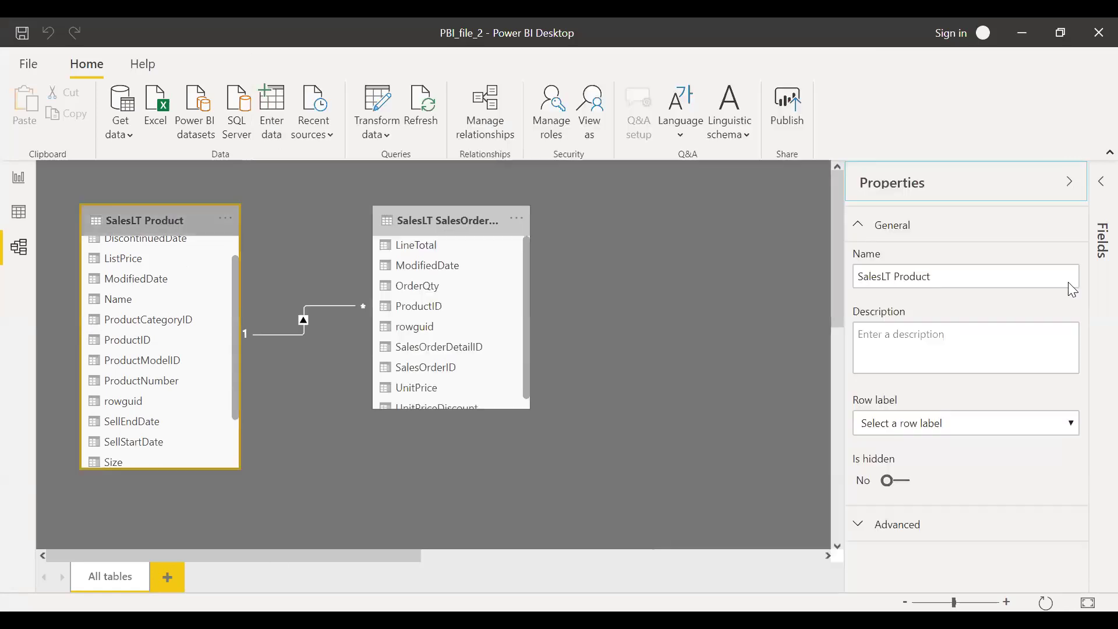
{"action": "left_click", "coordinate": [856, 524]}
{"action": "left_click_drag", "start_coordinate": [1087, 452], "coordinate": [1086, 499]}
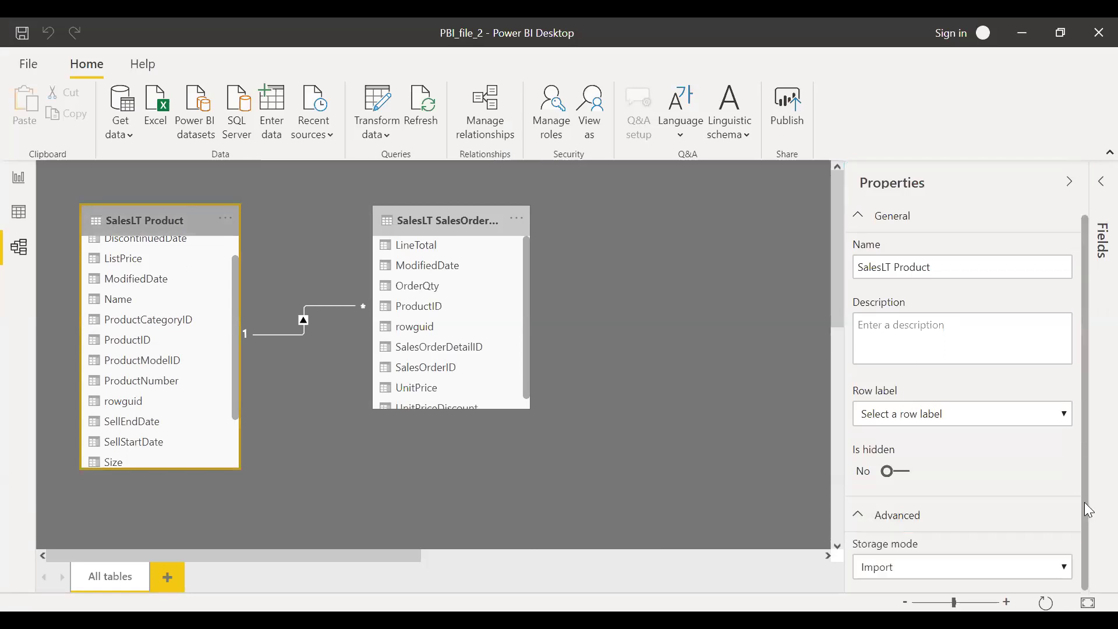
{"action": "left_click", "coordinate": [444, 220]}
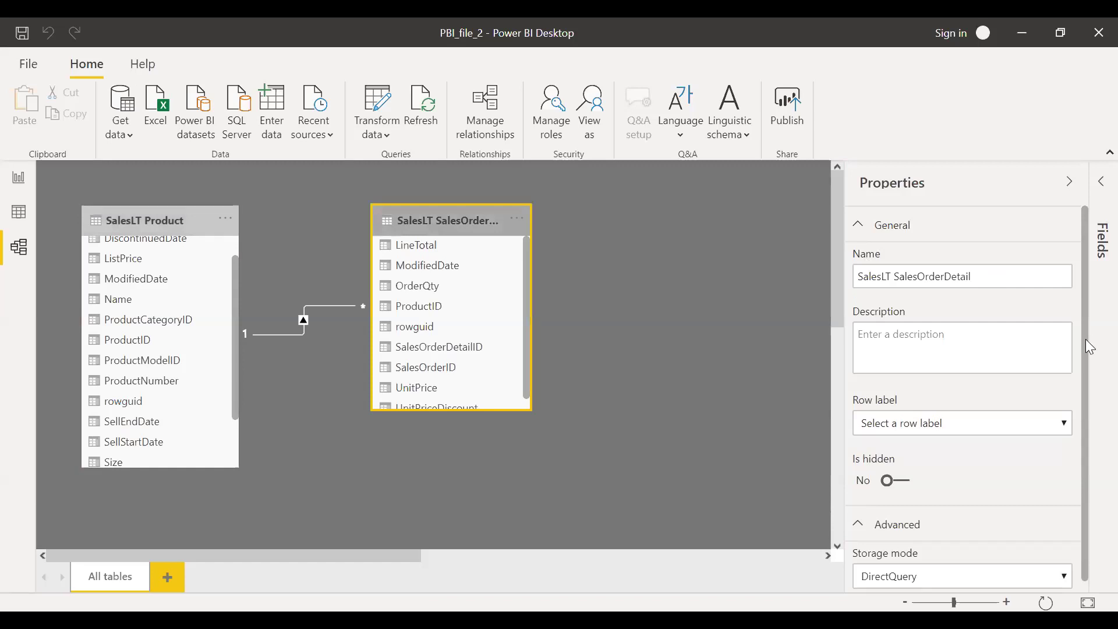
{"action": "scroll", "coordinate": [1041, 477], "scroll_direction": "down", "scroll_amount": 1}
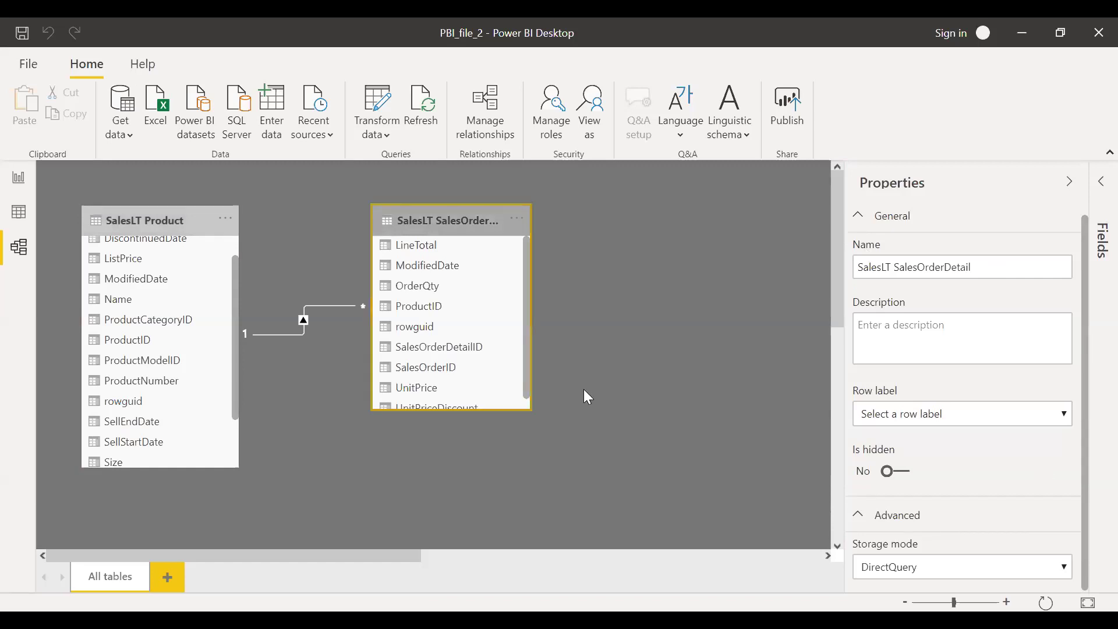
{"action": "left_click", "coordinate": [163, 211]}
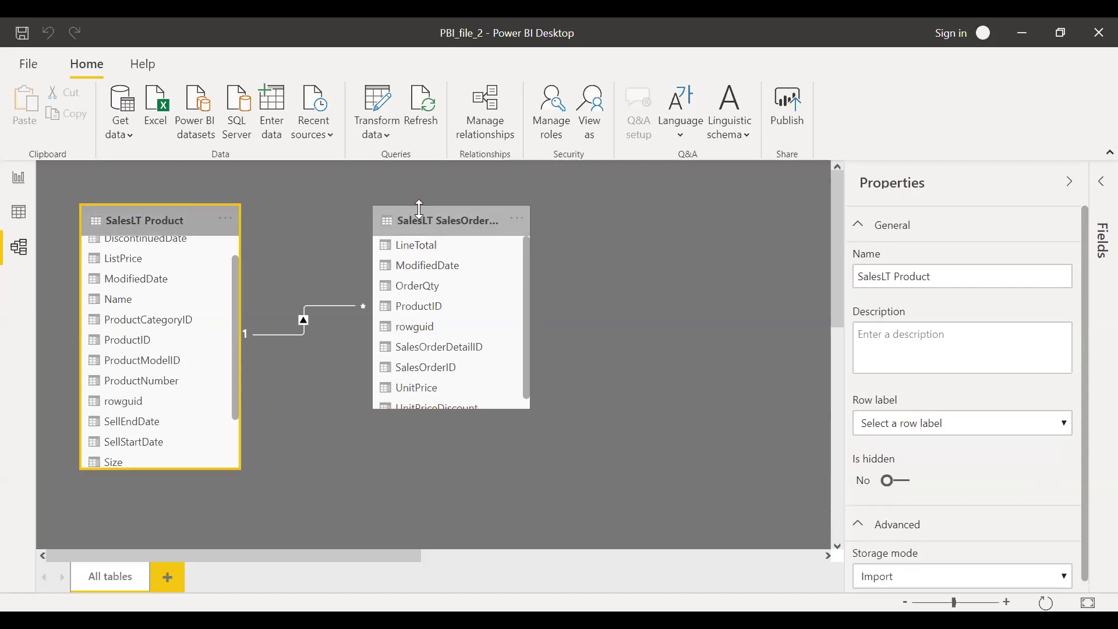
{"action": "left_click", "coordinate": [429, 219]}
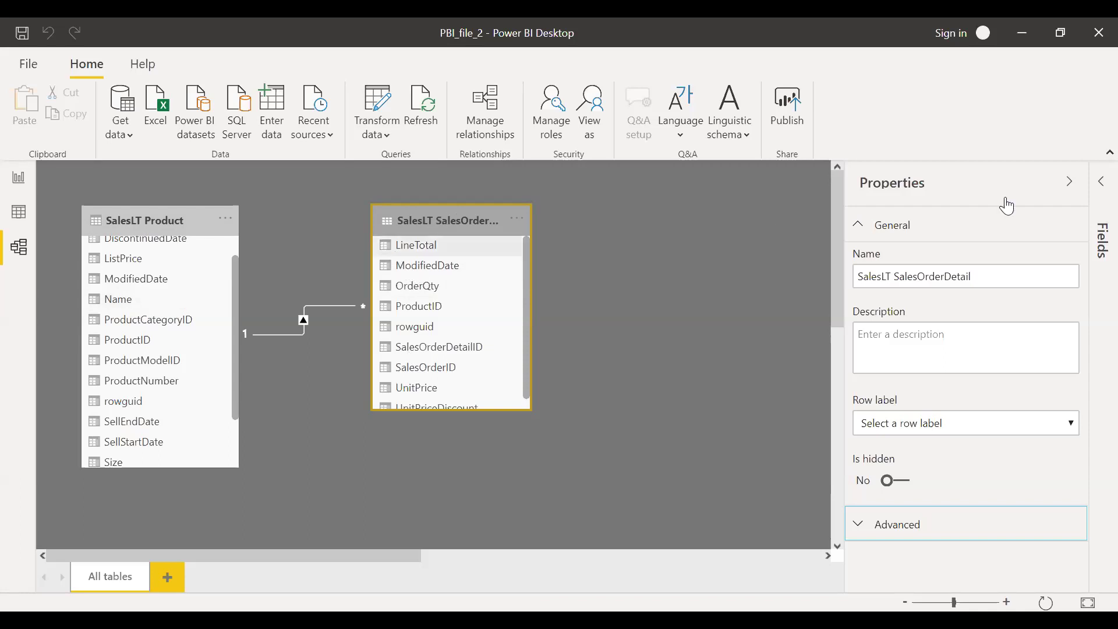
Add a matrix visual to Page 1, centre it, and add SalesOrderDetail UnitPrice.
{"action": "left_click", "coordinate": [19, 182]}
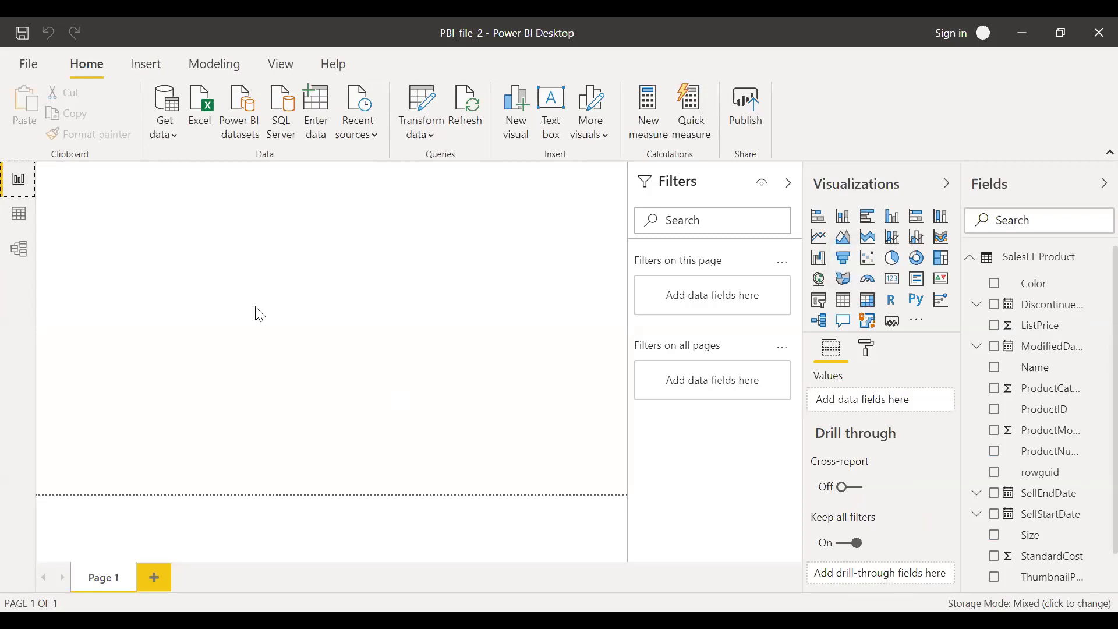
{"action": "left_click", "coordinate": [870, 312]}
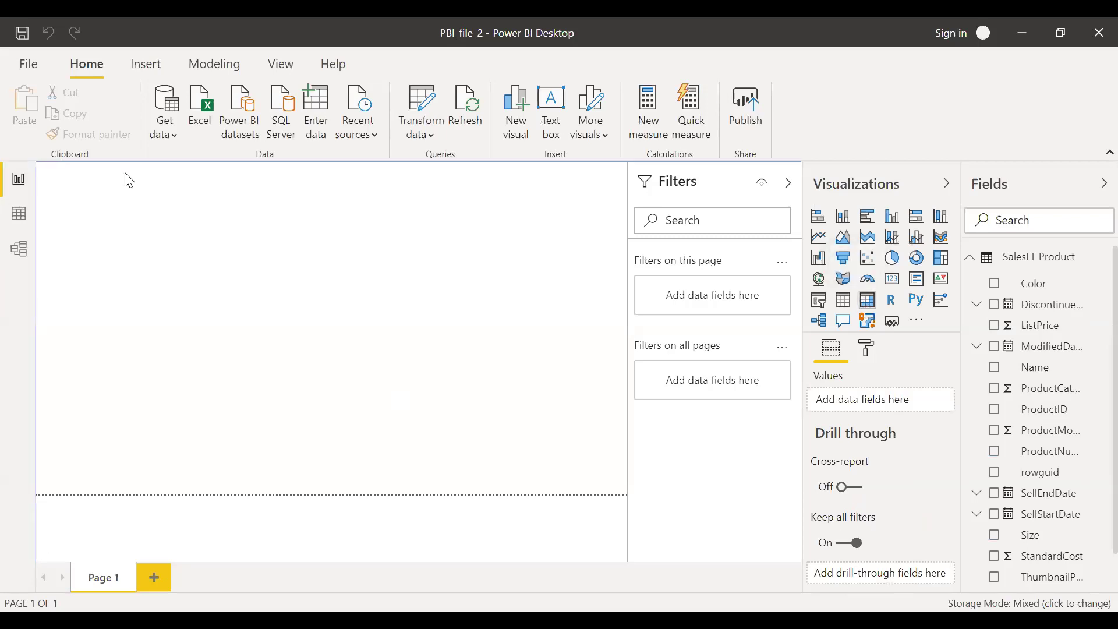
{"action": "left_click_drag", "start_coordinate": [120, 226], "coordinate": [394, 336]}
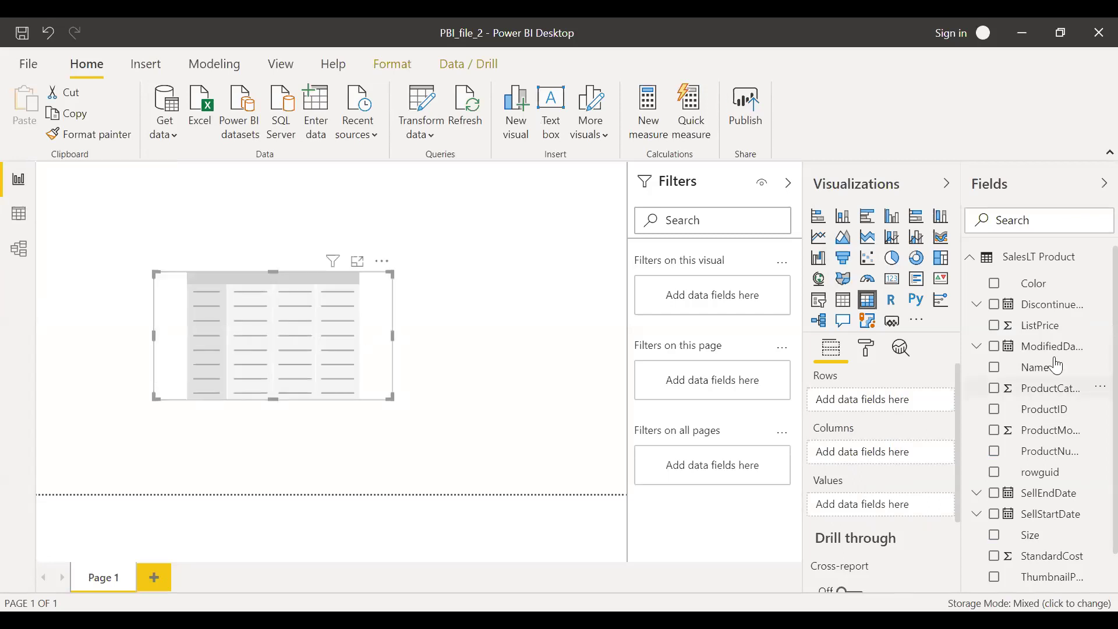
{"action": "left_click", "coordinate": [970, 284]}
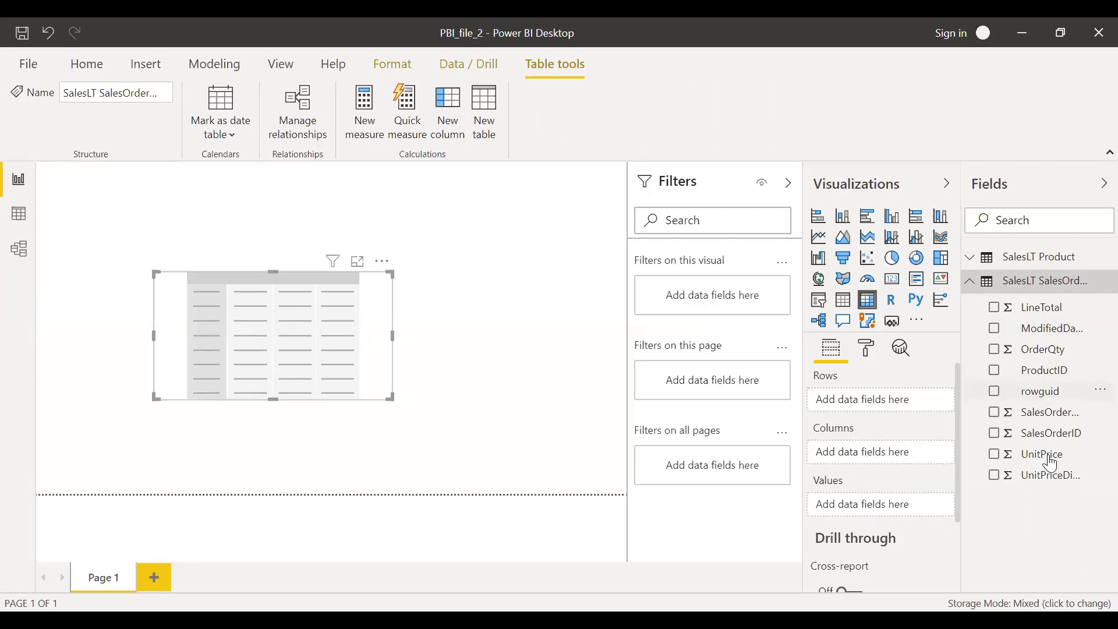
{"action": "left_click_drag", "start_coordinate": [1051, 463], "coordinate": [862, 502]}
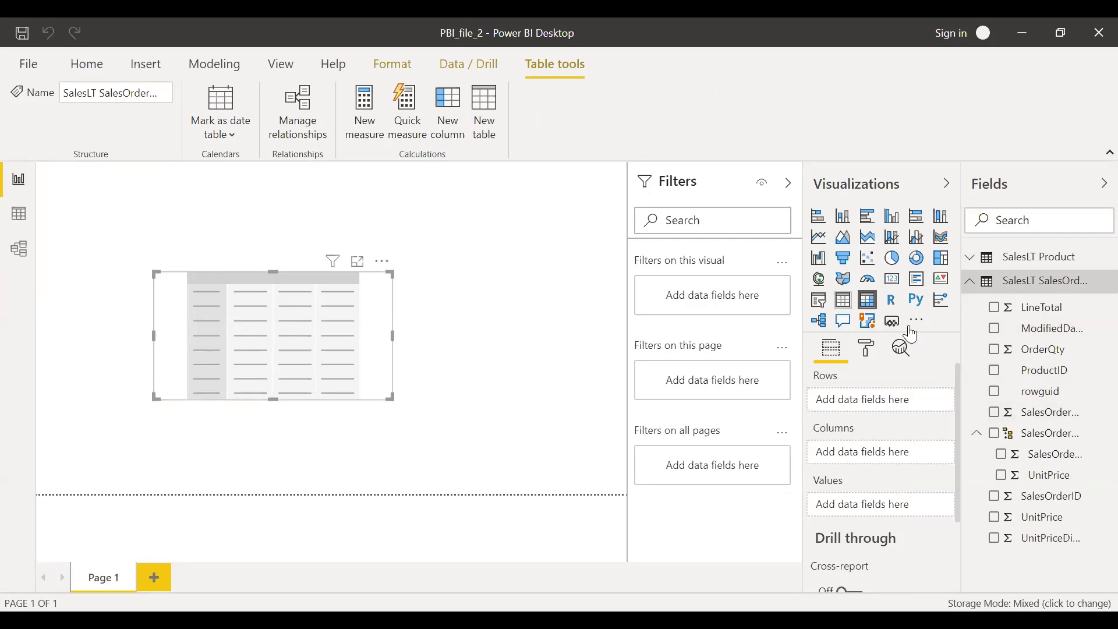
Try a table visual with UnitPrice and ProductID, removing Count of ProductID.
{"action": "left_click", "coordinate": [846, 303]}
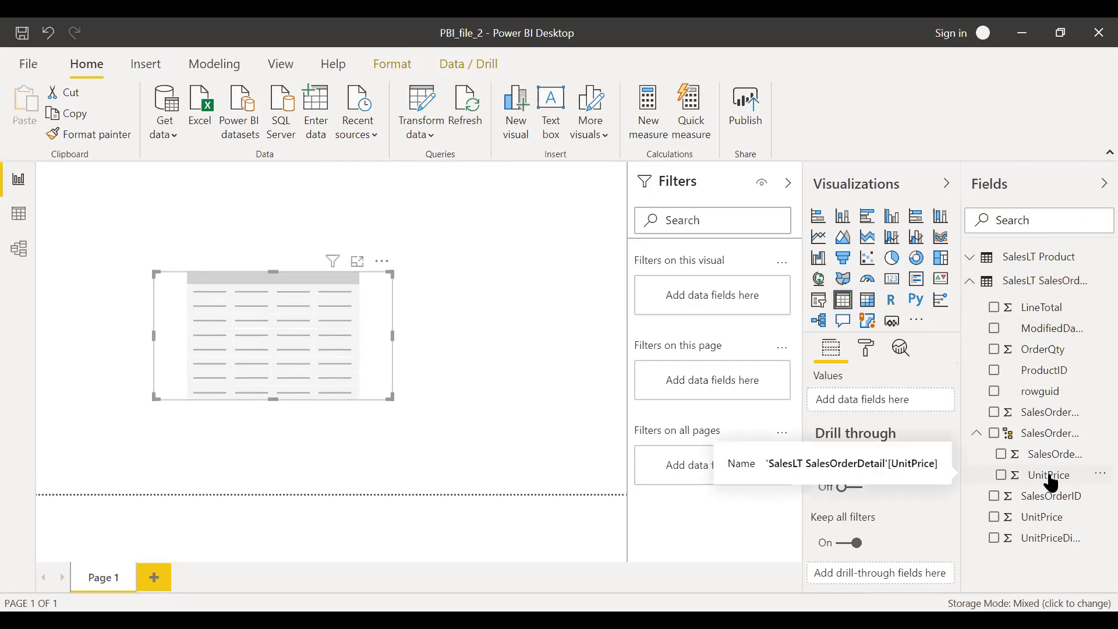
{"action": "left_click_drag", "start_coordinate": [1052, 483], "coordinate": [899, 407]}
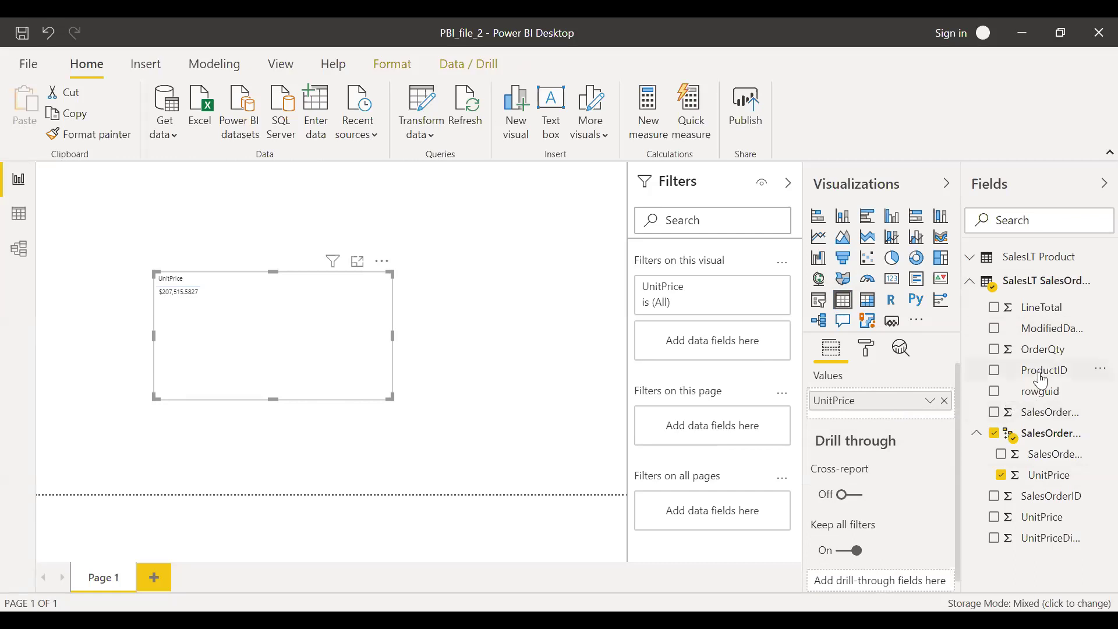
{"action": "left_click_drag", "start_coordinate": [1036, 372], "coordinate": [864, 397]}
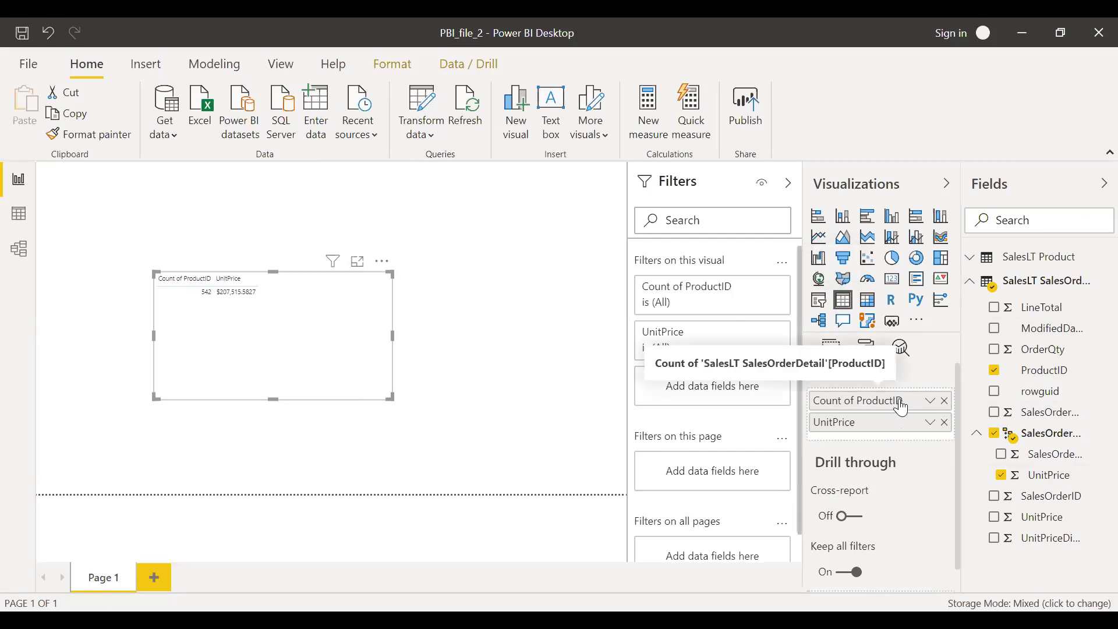
{"action": "left_click_drag", "start_coordinate": [919, 403], "coordinate": [936, 386]}
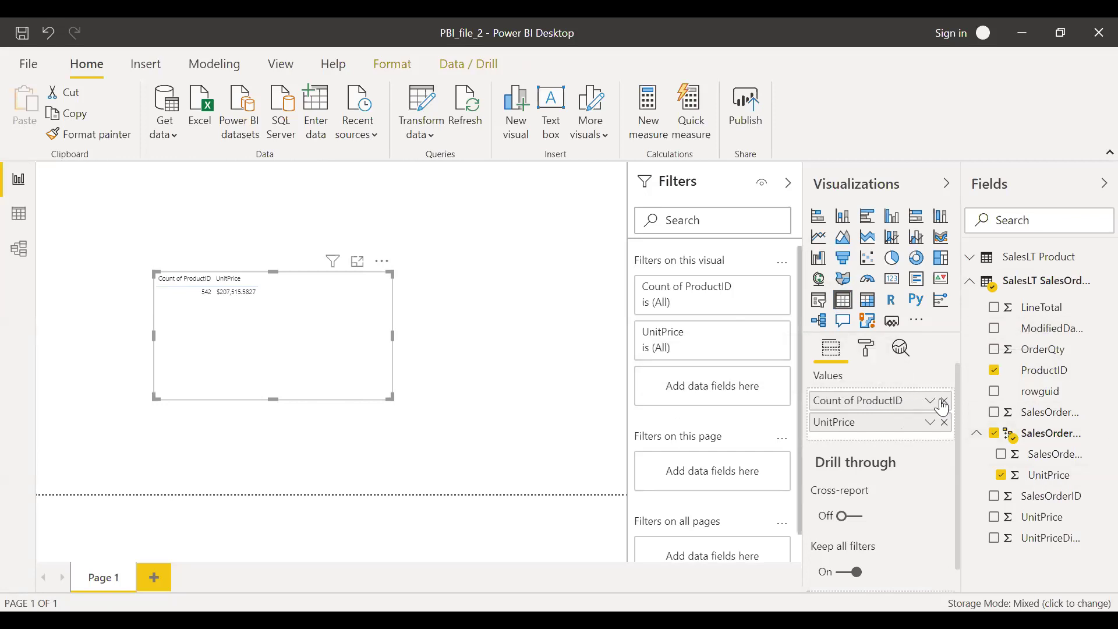
{"action": "left_click", "coordinate": [945, 401]}
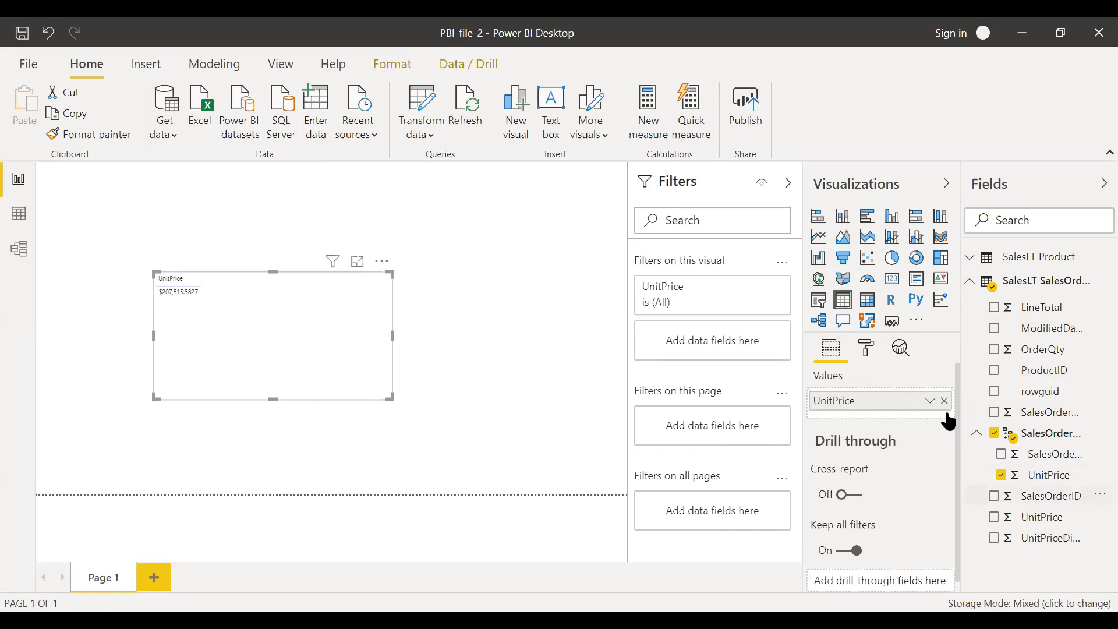
Switch back to a matrix with ProductID as rows, totaling $207,515.5827.
{"action": "left_click_drag", "start_coordinate": [1052, 496], "coordinate": [1050, 377]}
{"action": "left_click", "coordinate": [1050, 377]}
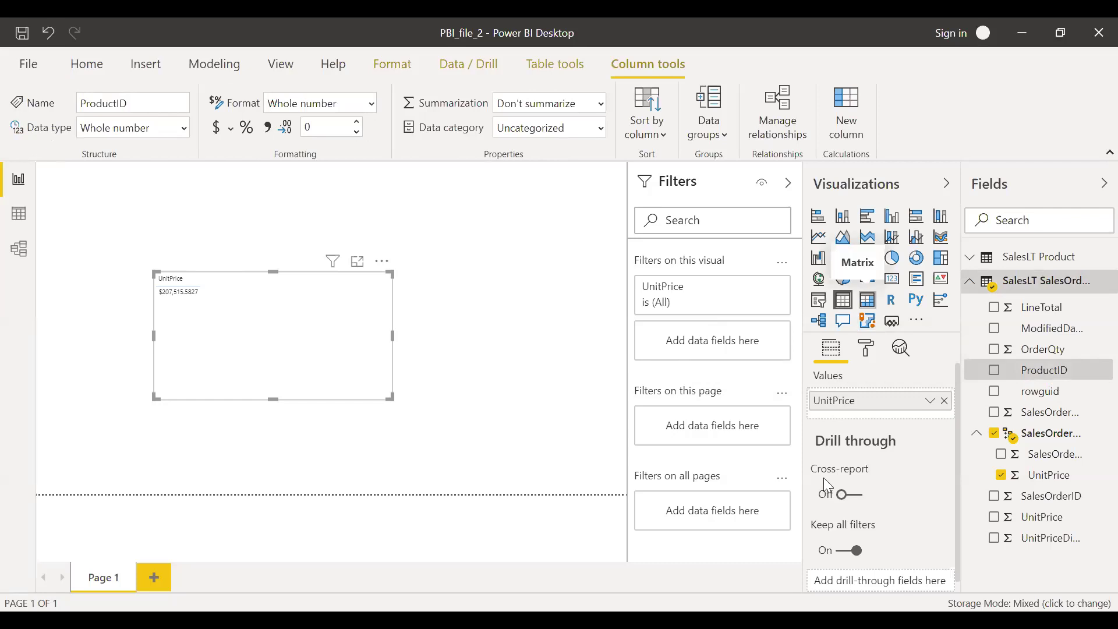
{"action": "left_click", "coordinate": [868, 300]}
{"action": "left_click_drag", "start_coordinate": [1045, 371], "coordinate": [863, 405]}
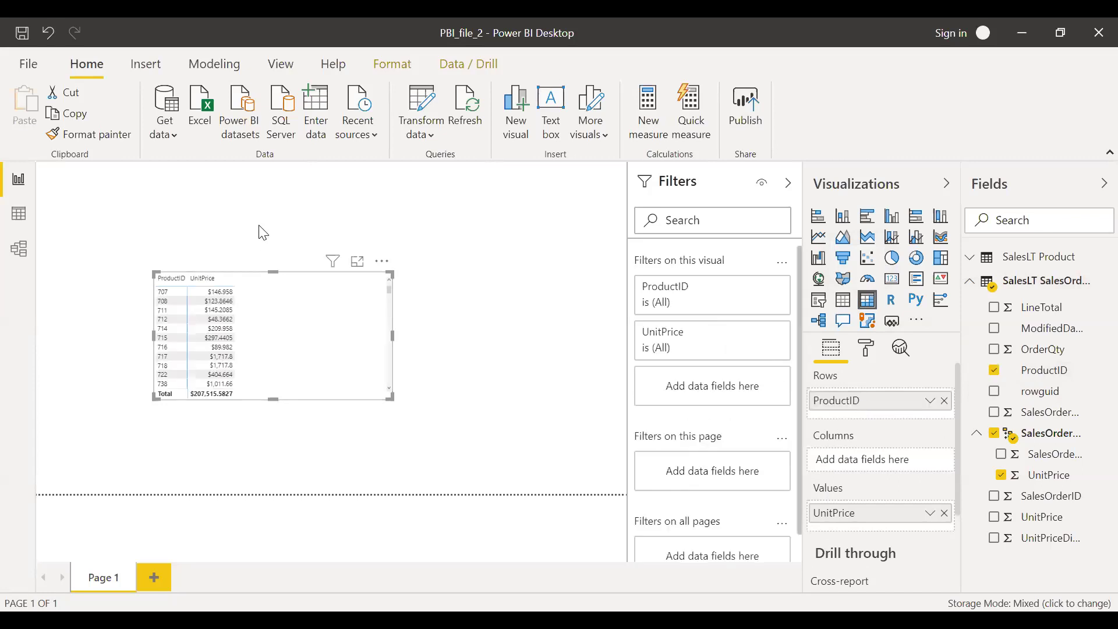
Add a SalesLT Product Name slicer and select Chain, leaving ProductID 952 at $48.576.
{"action": "key", "text": "Escape"}
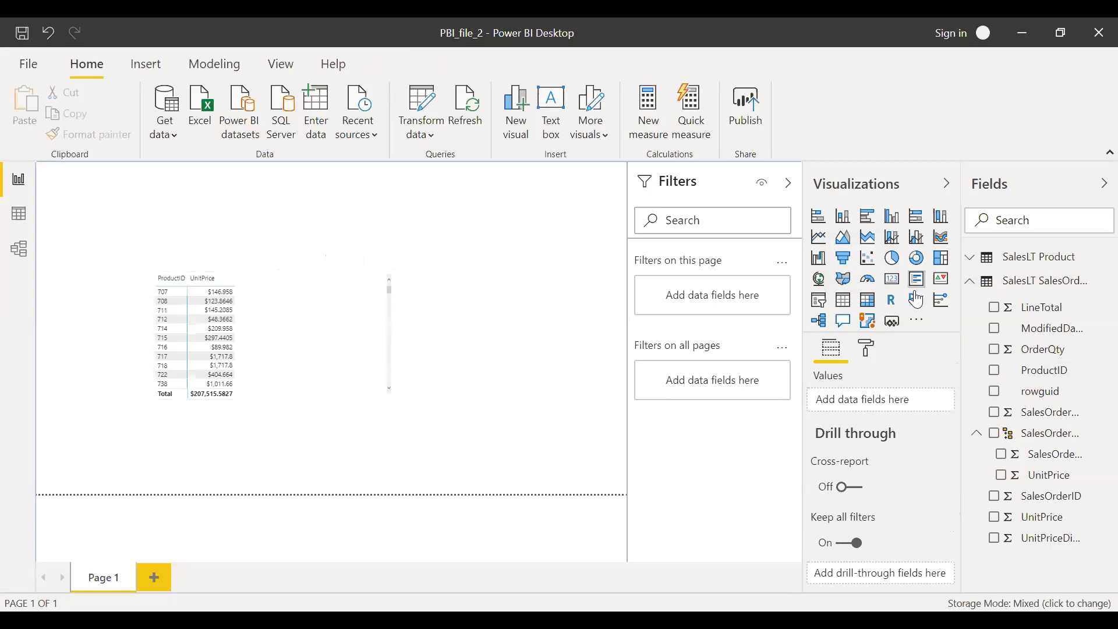
{"action": "left_click", "coordinate": [821, 299]}
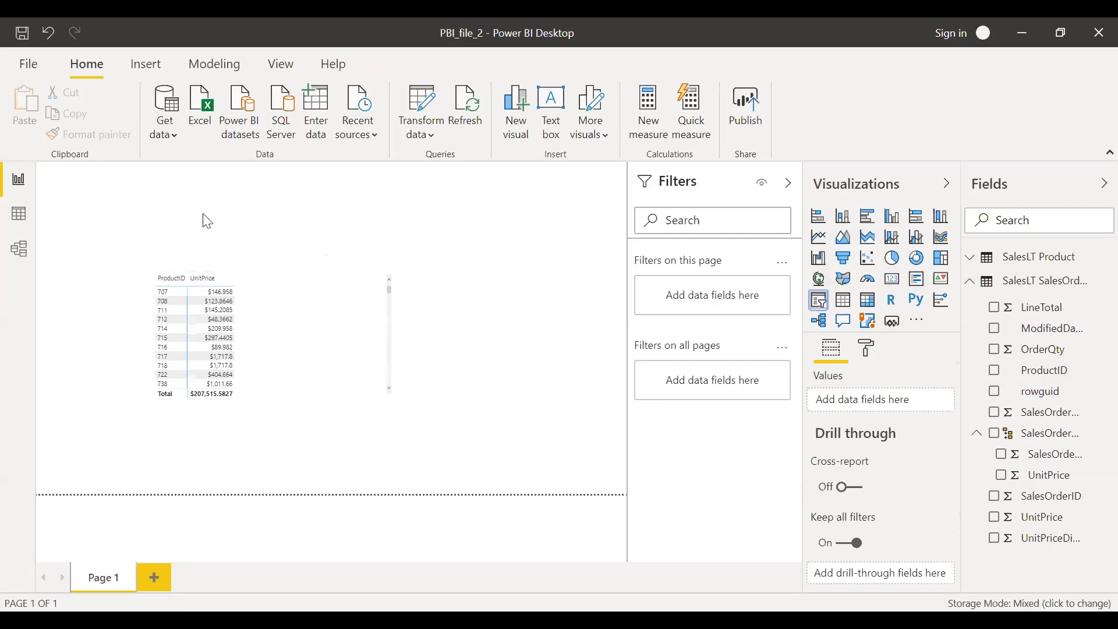
{"action": "left_click", "coordinate": [968, 278]}
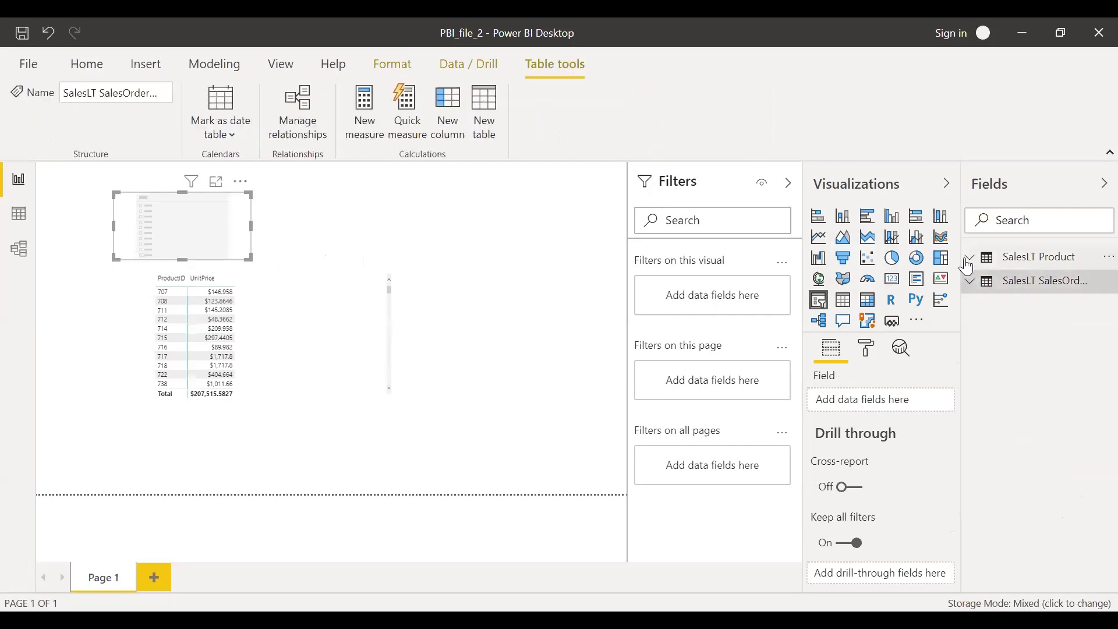
{"action": "left_click", "coordinate": [968, 260]}
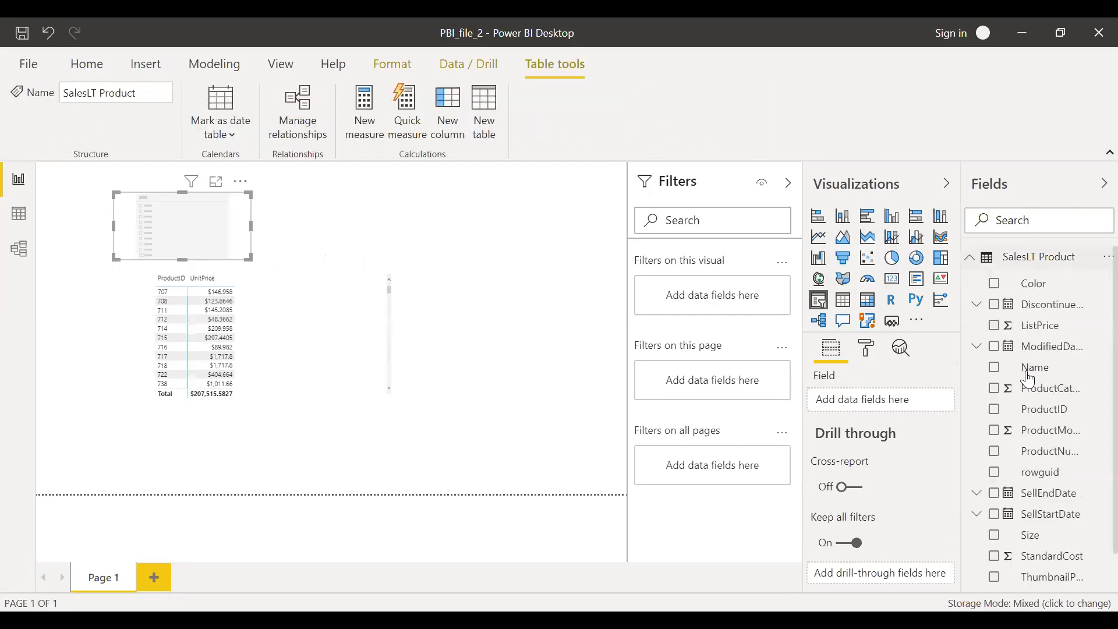
{"action": "left_click_drag", "start_coordinate": [1053, 382], "coordinate": [878, 404]}
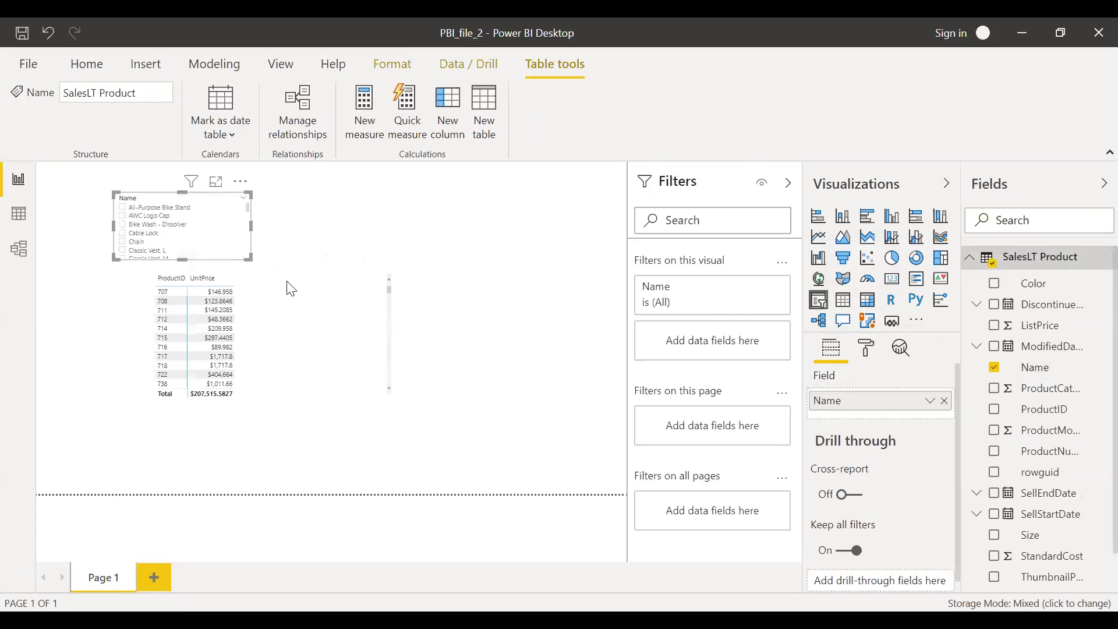
{"action": "left_click", "coordinate": [123, 244]}
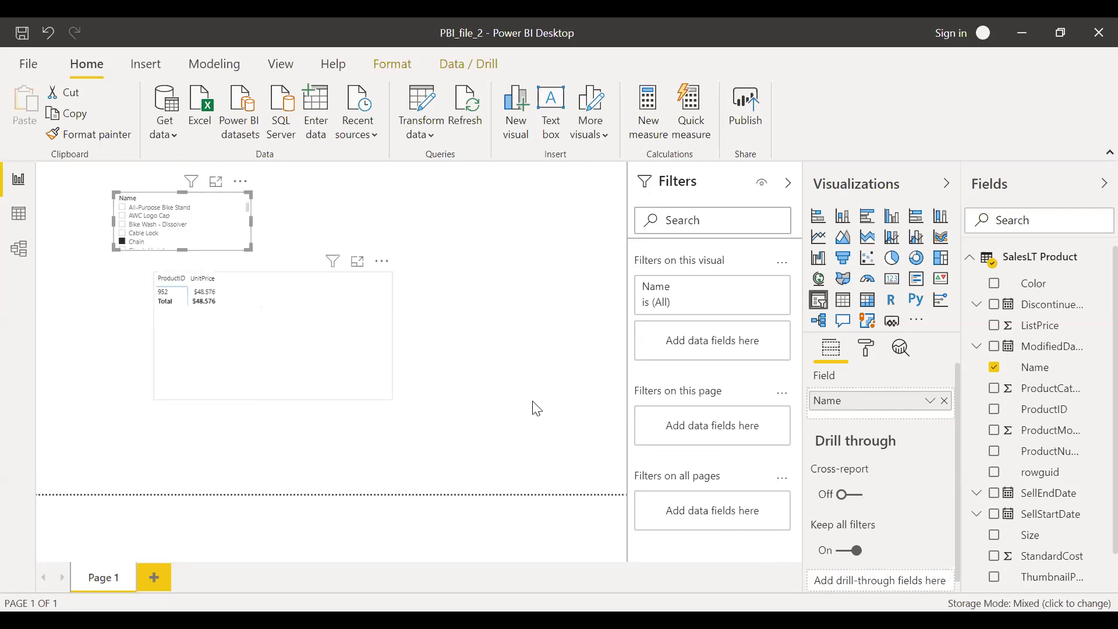
Filter the slicer to HL Fork, then HL Mountain Frame - Black, 42, then clear it.
{"action": "left_click", "coordinate": [978, 264]}
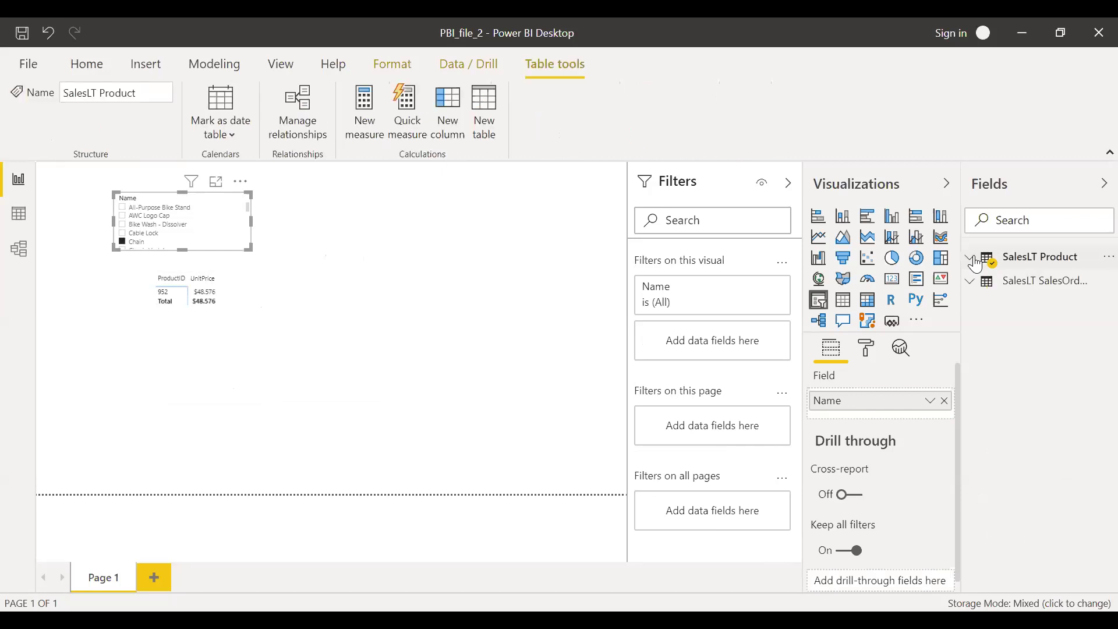
{"action": "left_click", "coordinate": [1042, 289]}
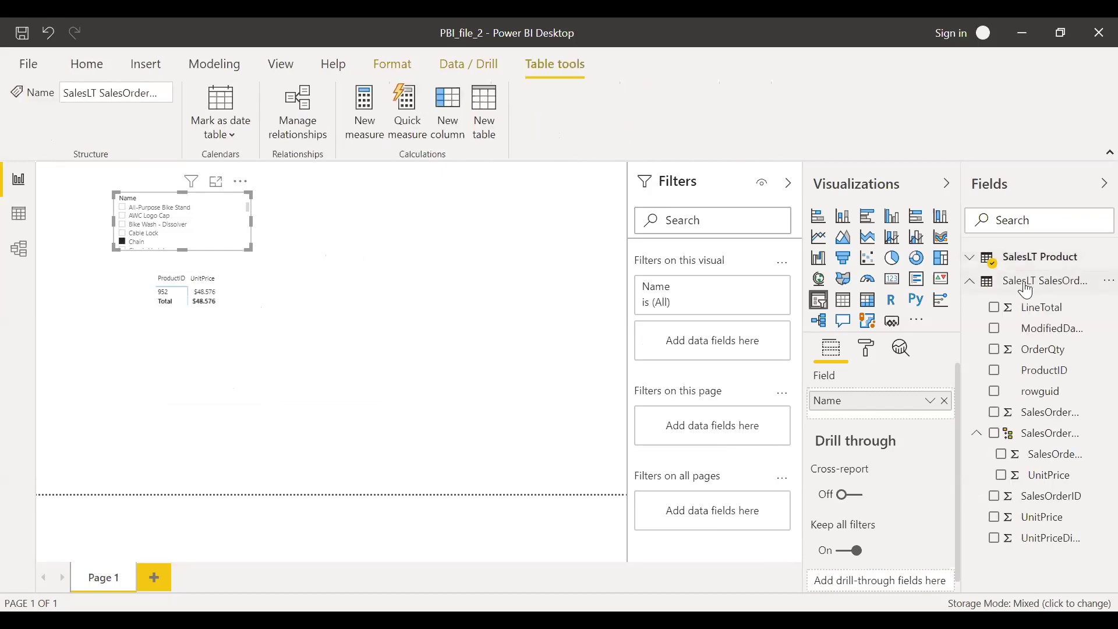
{"action": "left_click", "coordinate": [1045, 289]}
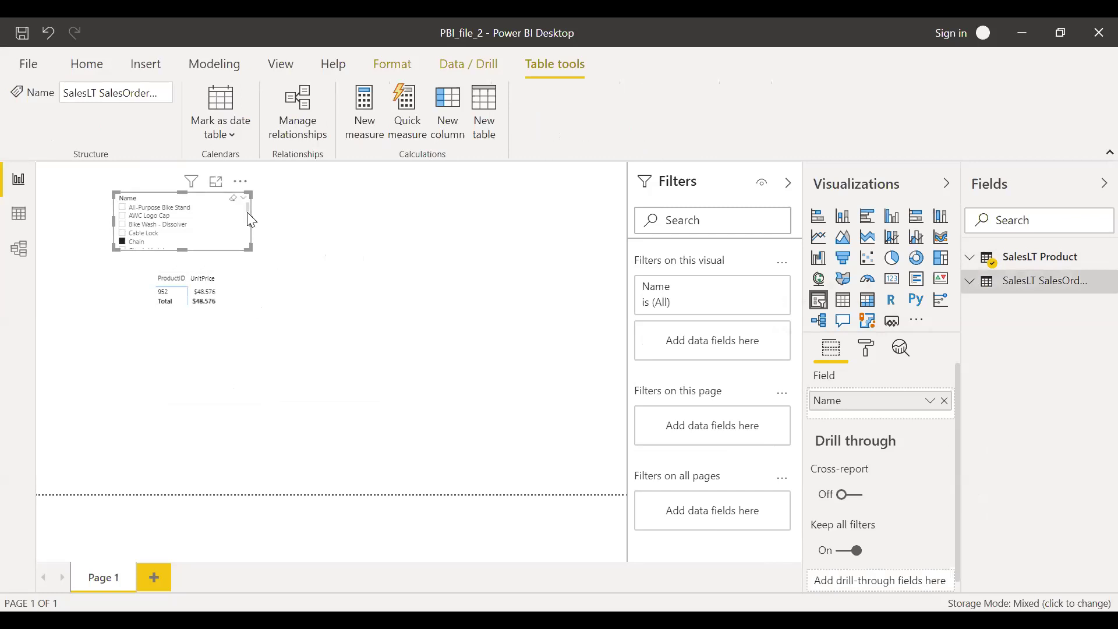
{"action": "left_click_drag", "start_coordinate": [249, 209], "coordinate": [250, 227]}
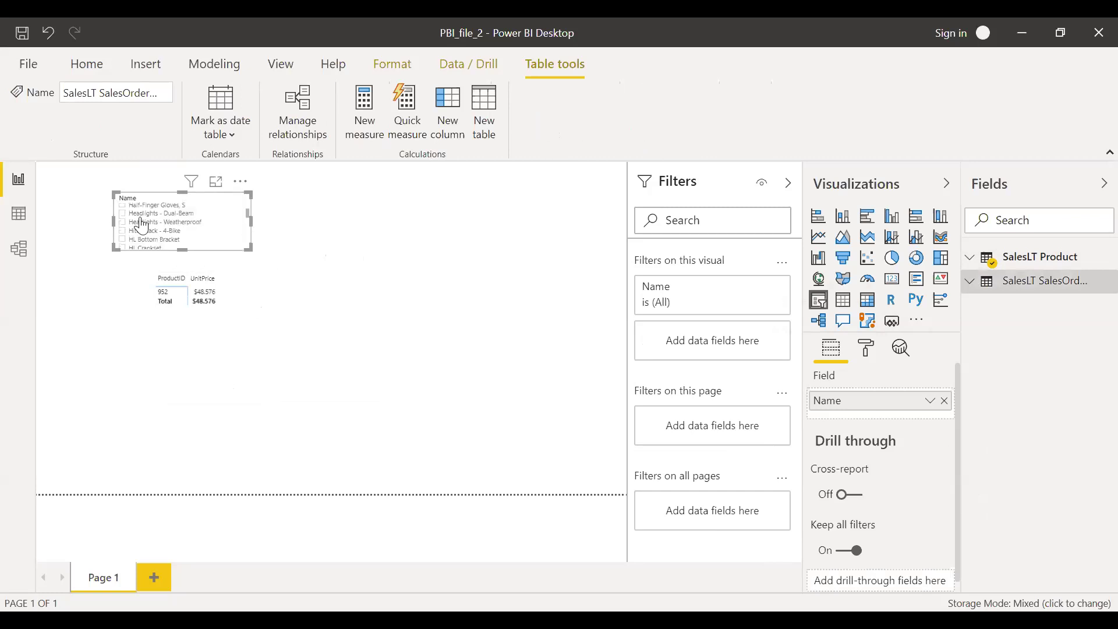
{"action": "scroll", "coordinate": [127, 224], "scroll_direction": "down", "scroll_amount": 2}
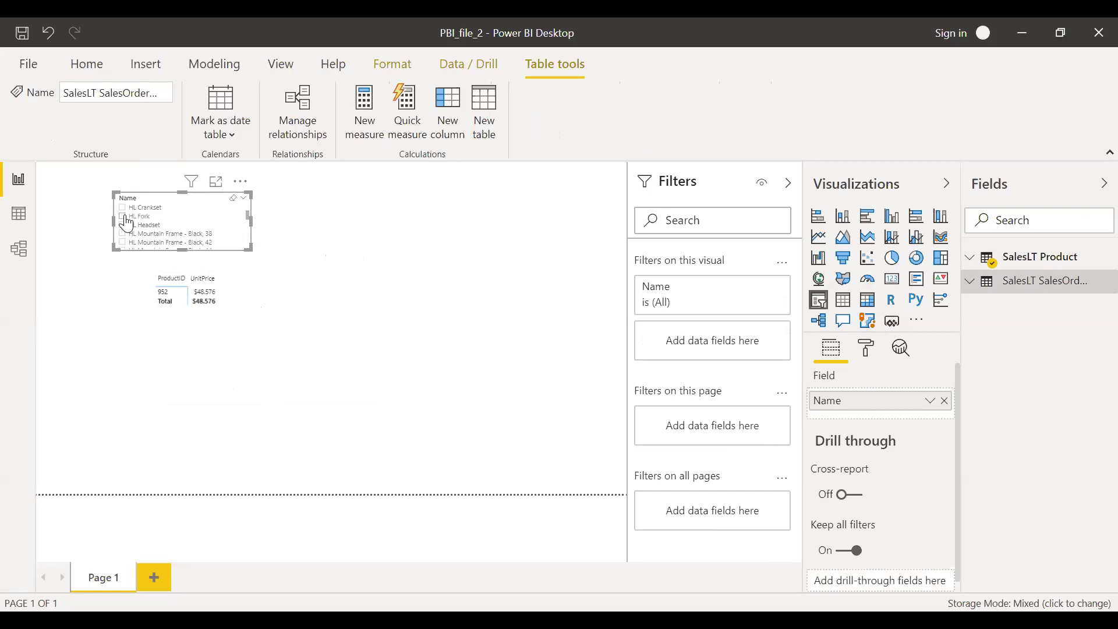
{"action": "left_click", "coordinate": [123, 217]}
{"action": "left_click", "coordinate": [122, 242]}
{"action": "left_click", "coordinate": [122, 244]}
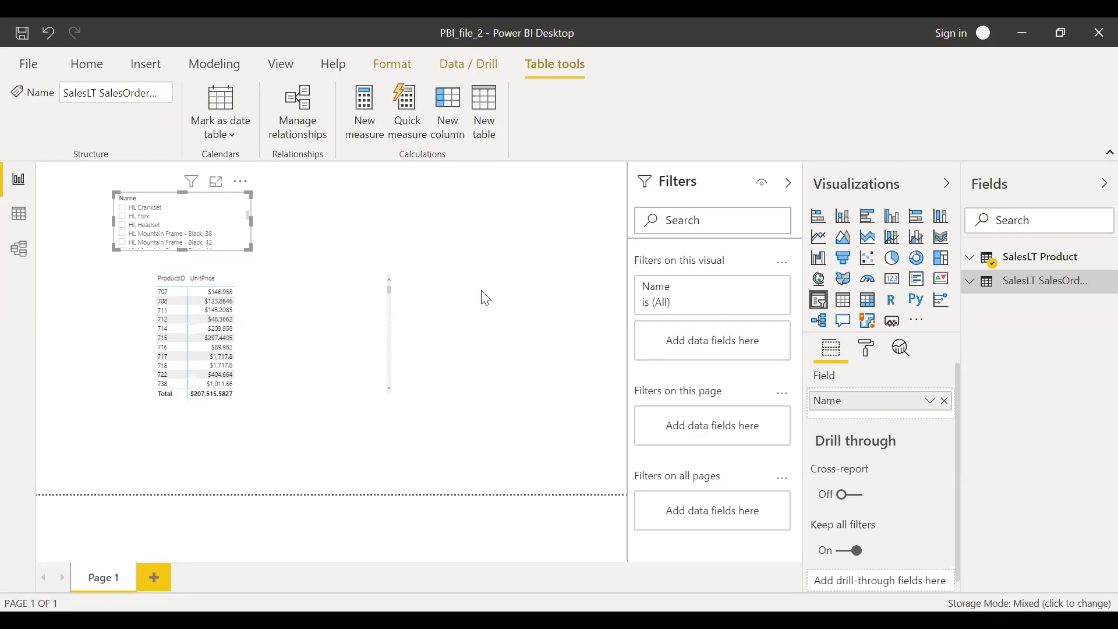
Visit Model view, return to Page 1, and collapse the Filters and Visualizations panes.
{"action": "left_click", "coordinate": [54, 213]}
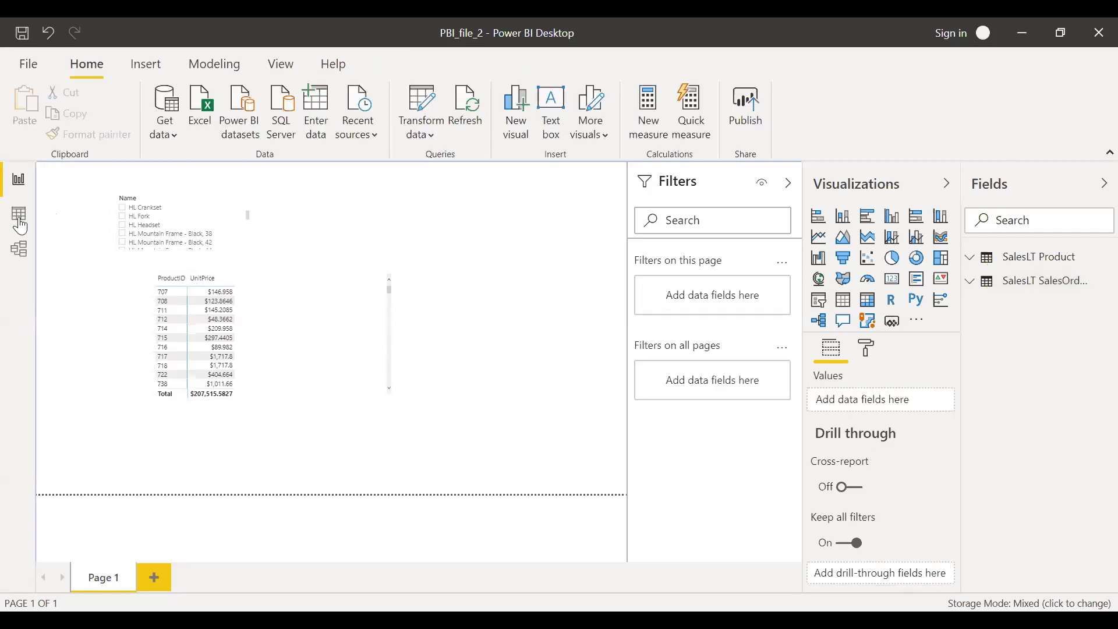
{"action": "left_click", "coordinate": [20, 246]}
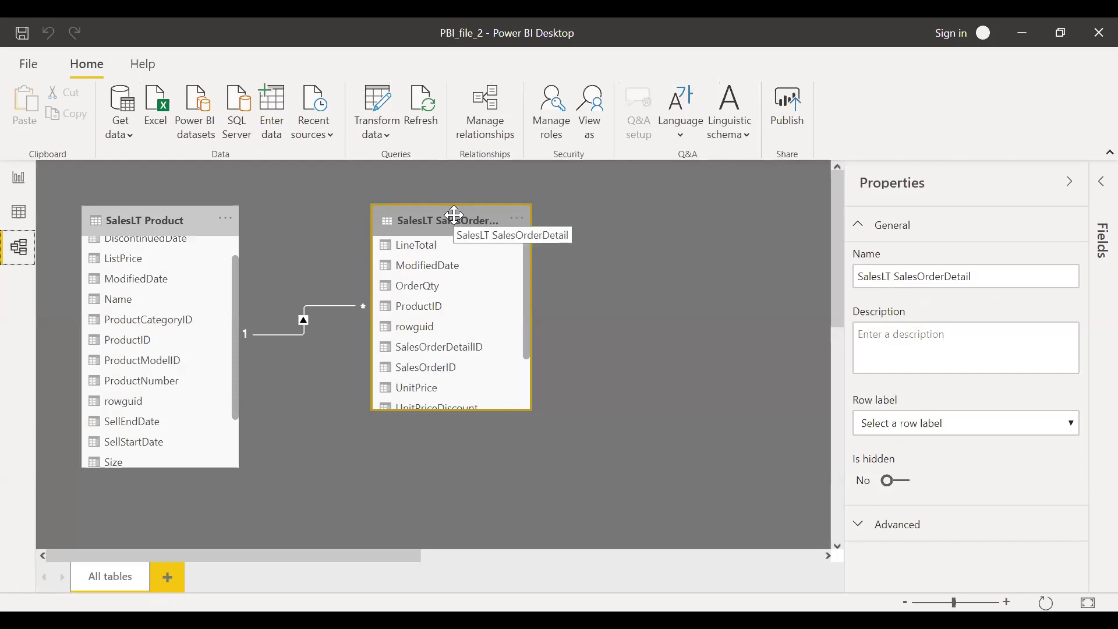
{"action": "left_click", "coordinate": [19, 182]}
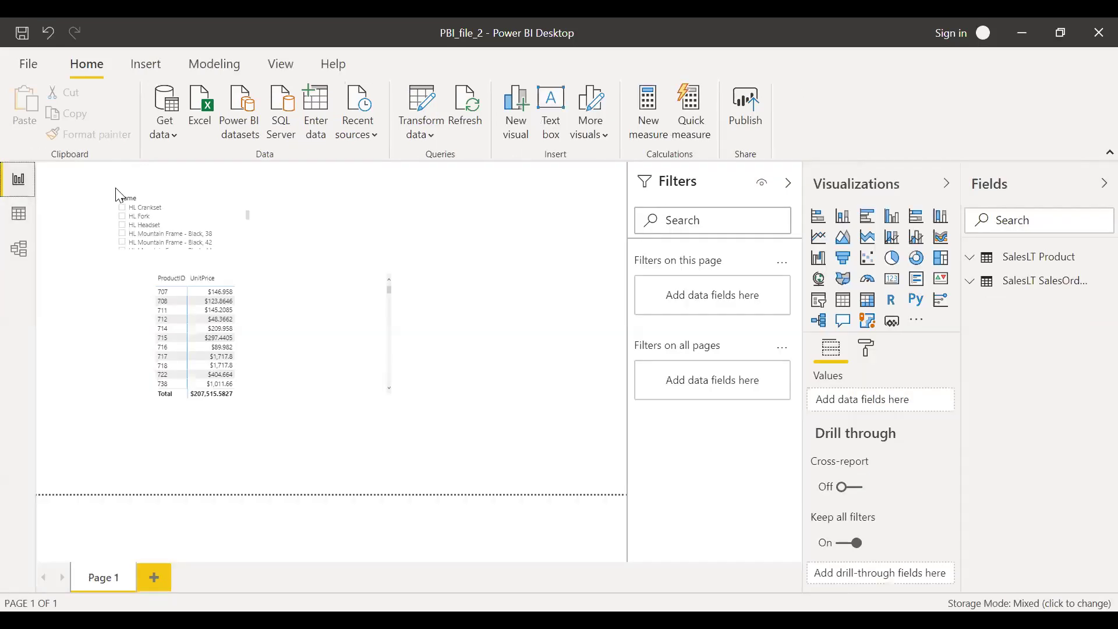
{"action": "left_click", "coordinate": [788, 185]}
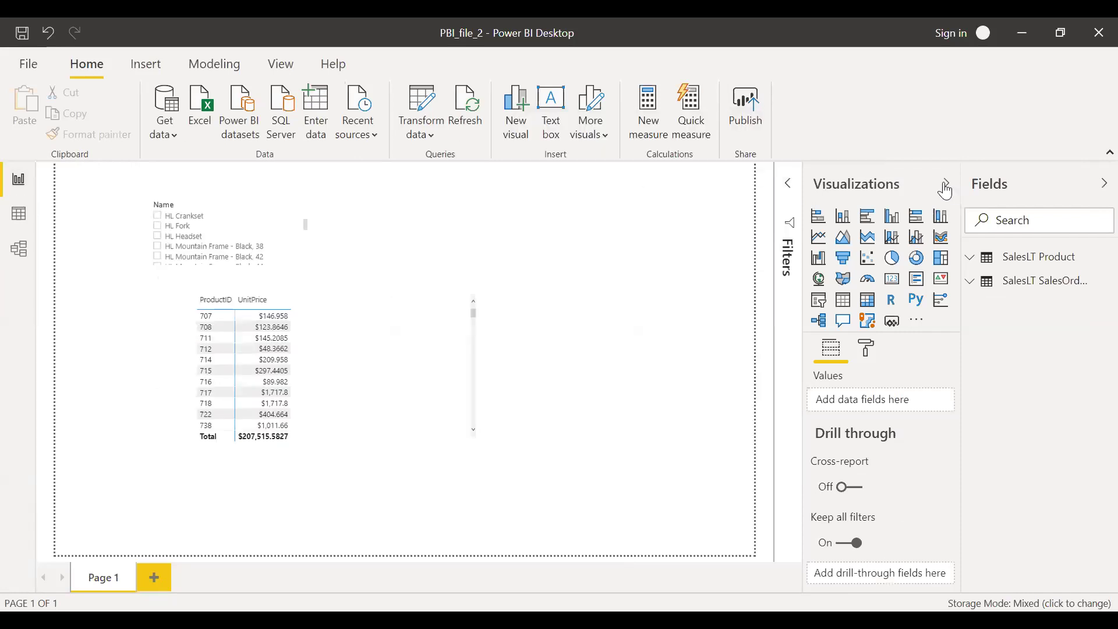
{"action": "left_click", "coordinate": [946, 185]}
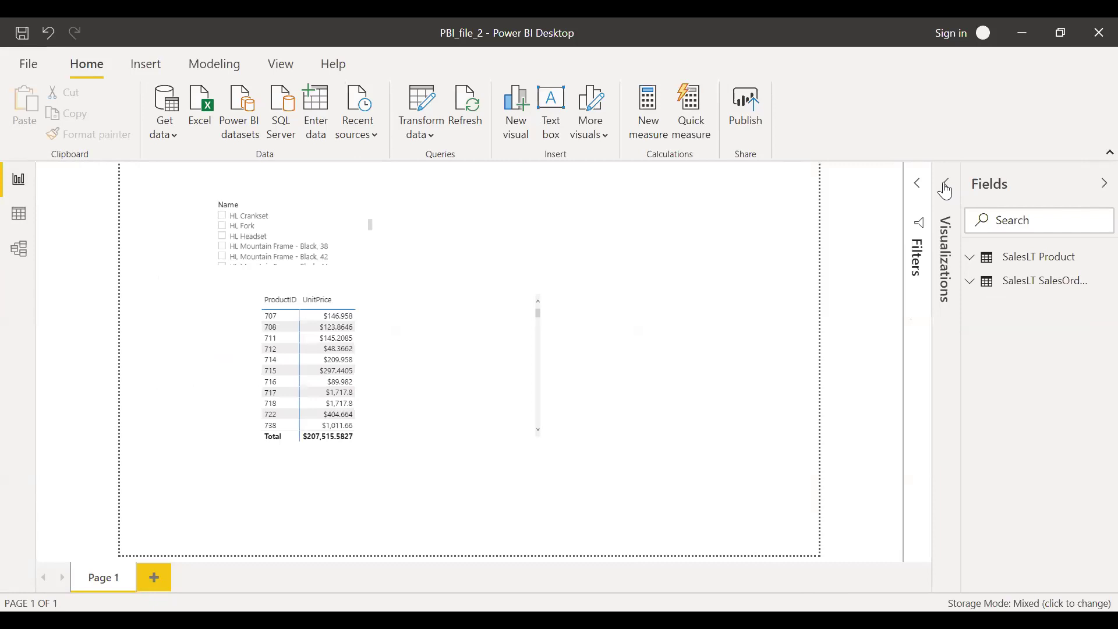